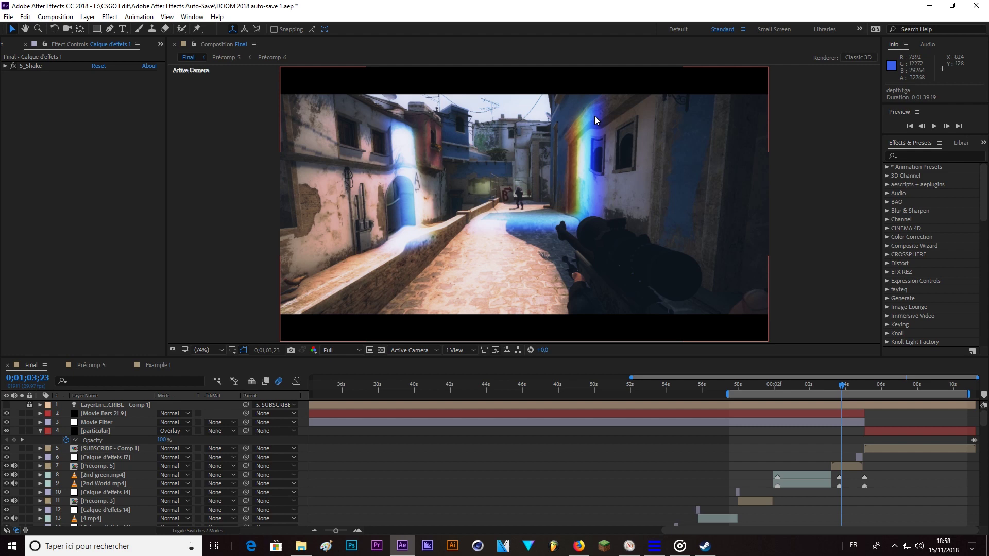
# Move the Final timeline to 0;01;03;17 and select the Précomp. 5 layer.
pyautogui.click(834, 388)
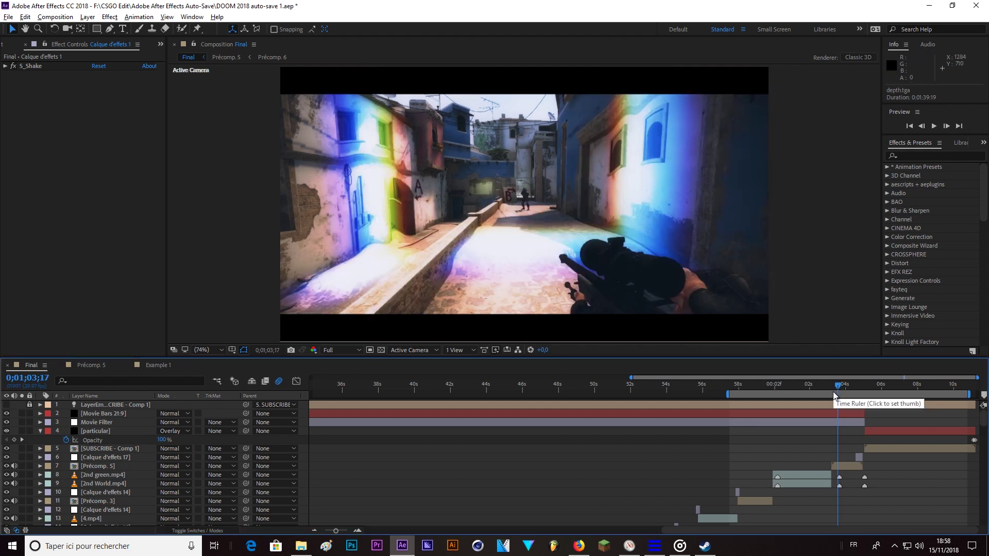
pyautogui.click(841, 466)
# Open Précomp. 5 and scrub from 0;01;02;23 to 0;01;02;27 to watch the scan.
pyautogui.doubleClick(841, 468)
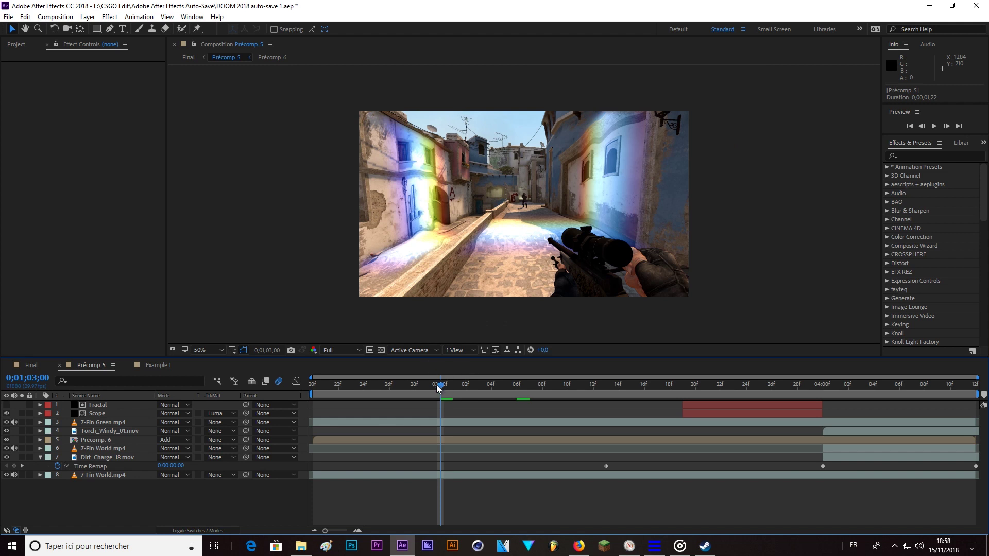
pyautogui.moveTo(438, 385); pyautogui.dragTo(364, 394)
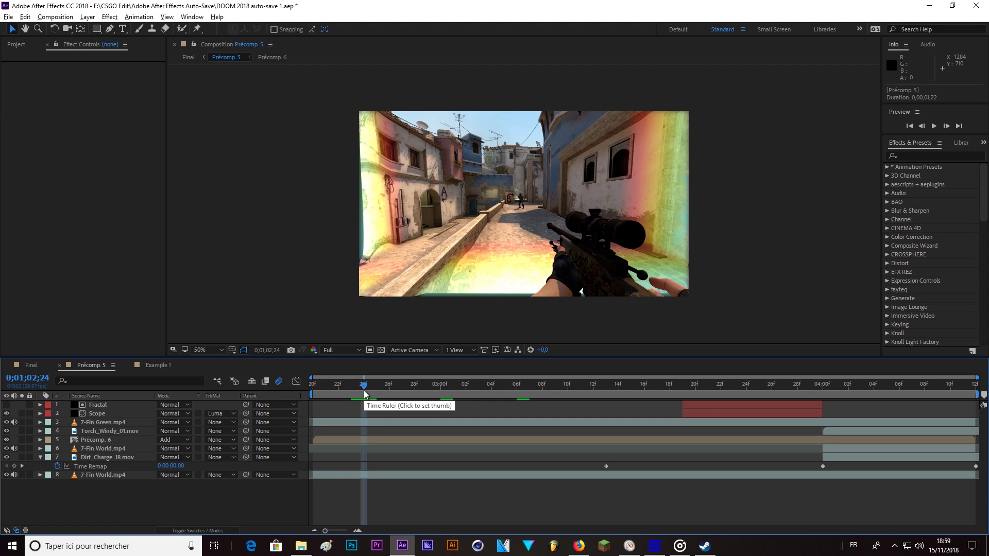
pyautogui.moveTo(364, 393); pyautogui.dragTo(442, 387)
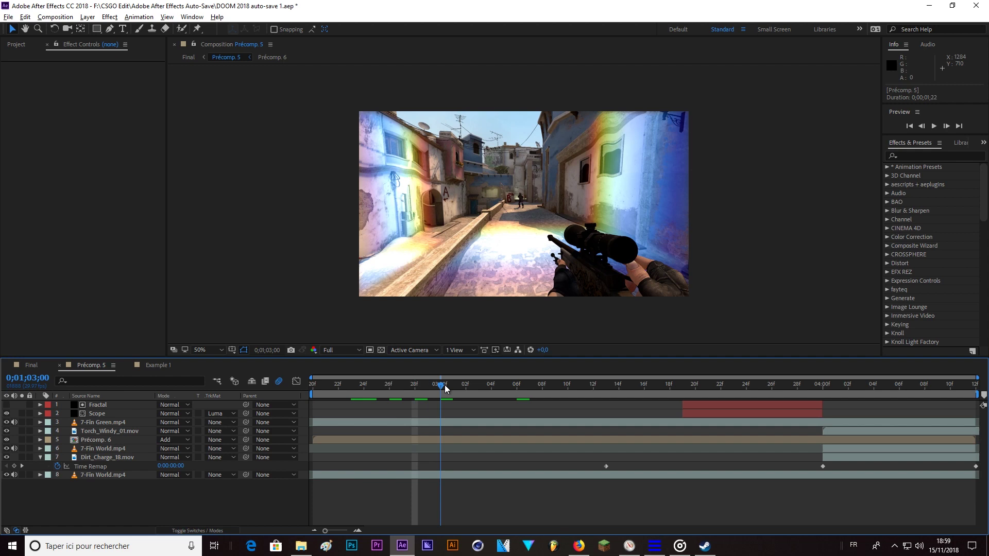
# Step the scan frame by frame to 0;01;03;04, then switch to the Example 1 composition.
pyautogui.click(464, 386)
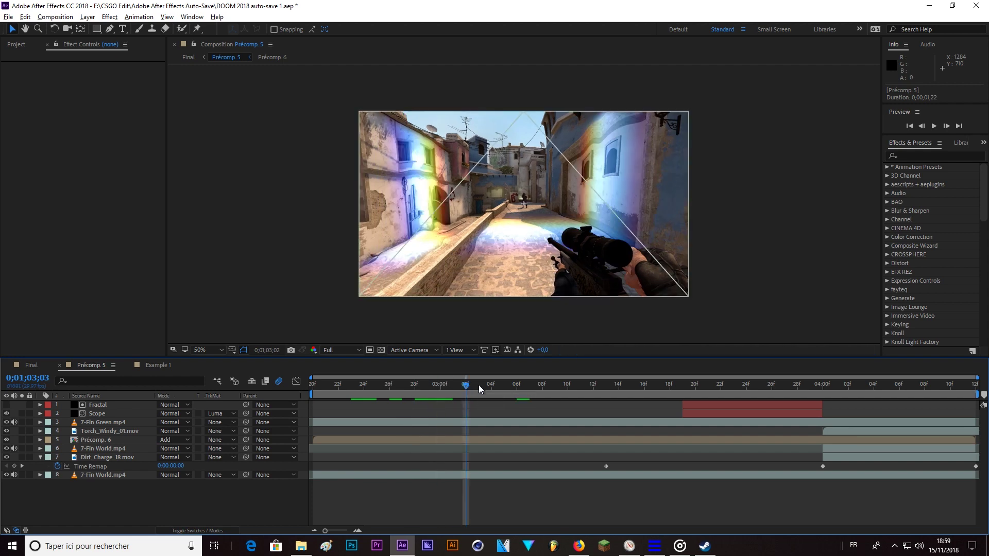
pyautogui.click(481, 385)
pyautogui.click(491, 386)
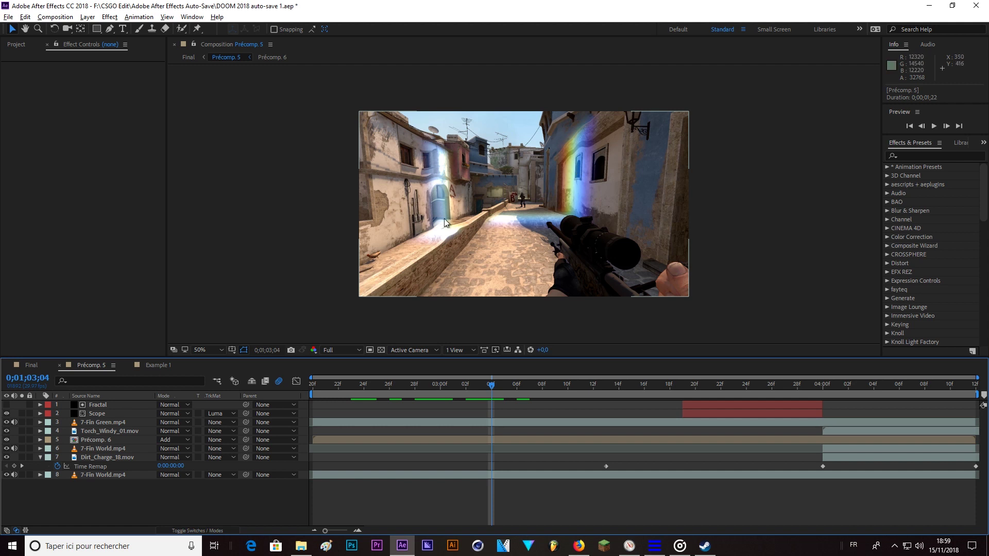
pyautogui.click(465, 386)
pyautogui.moveTo(465, 388); pyautogui.dragTo(489, 387)
pyautogui.click(165, 366)
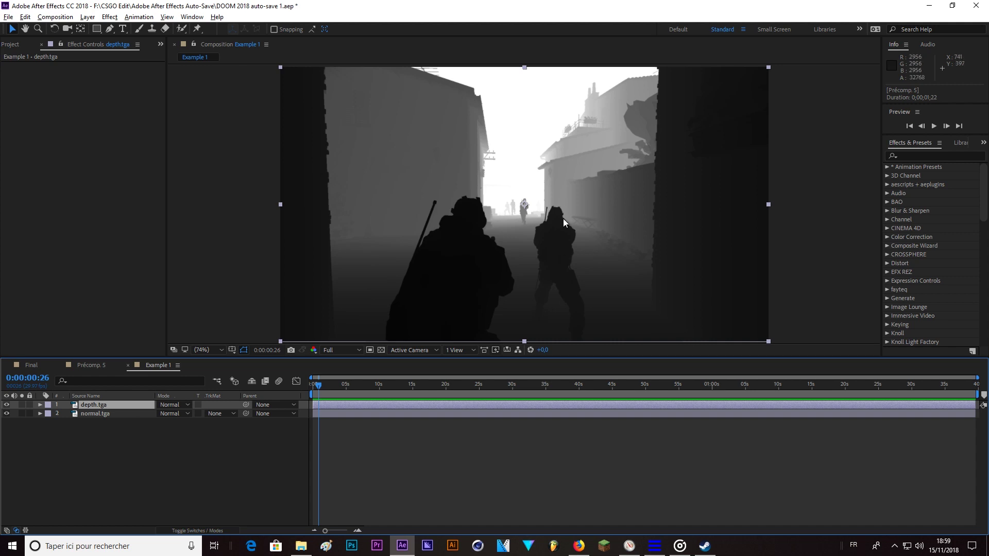
pyautogui.click(92, 365)
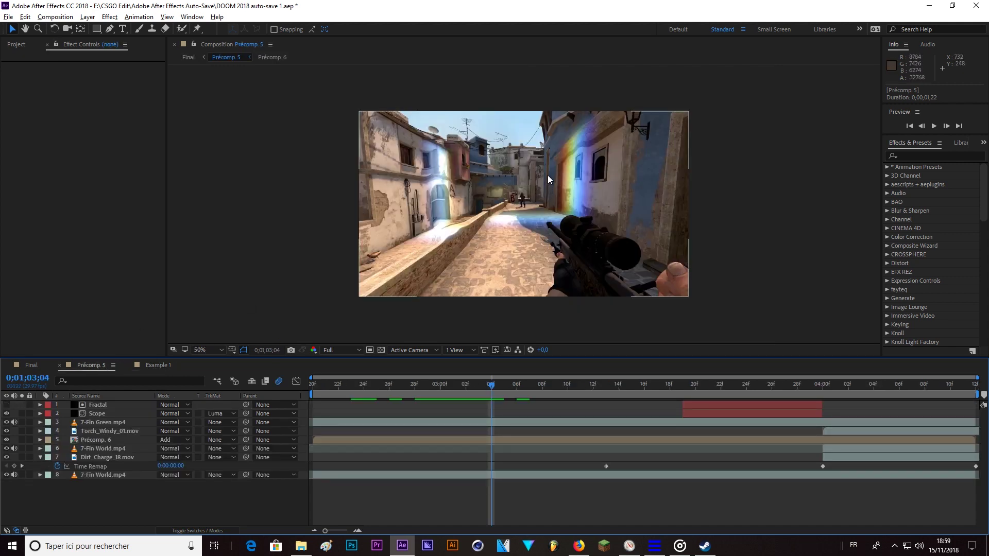
pyautogui.doubleClick(104, 440)
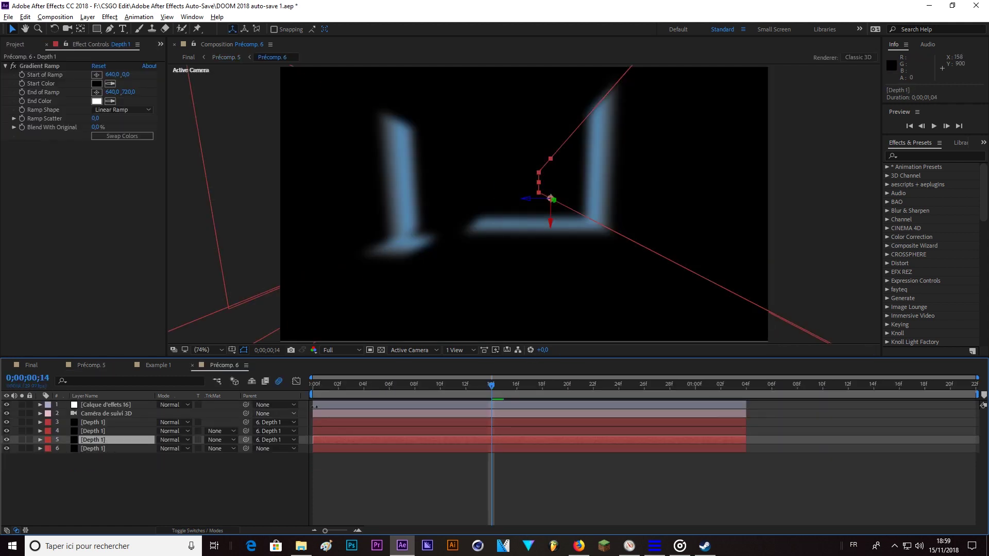
pyautogui.click(478, 384)
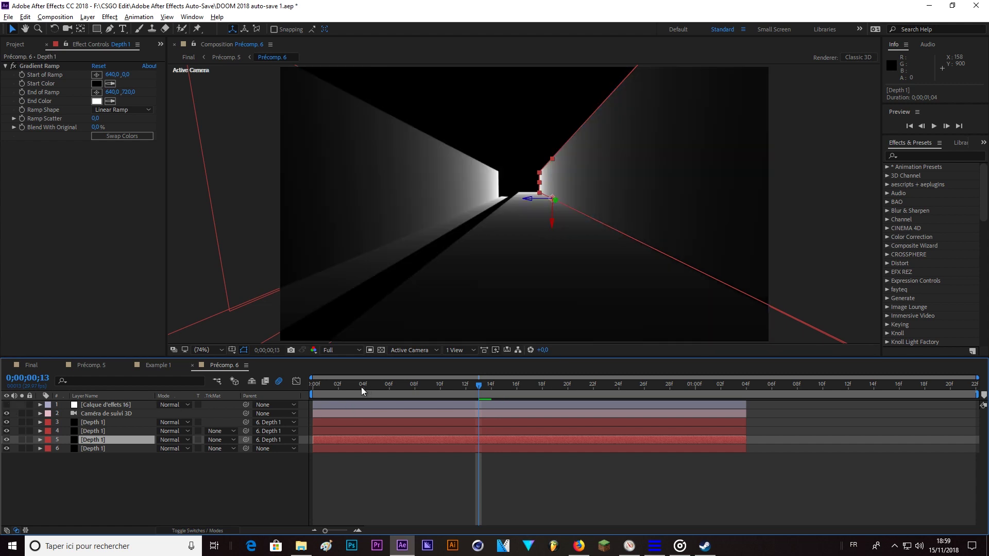
pyautogui.moveTo(363, 385); pyautogui.dragTo(351, 385)
pyautogui.click(542, 258)
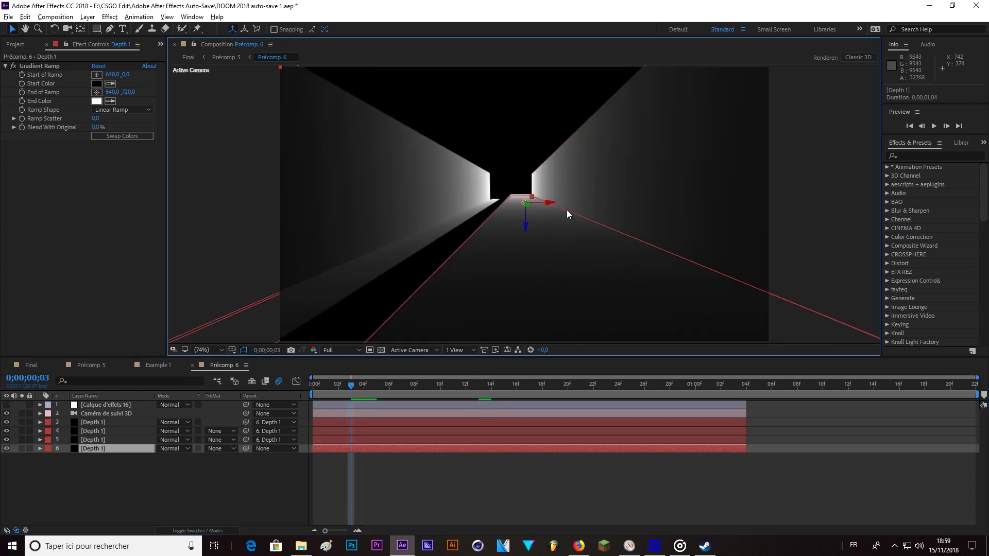
pyautogui.moveTo(351, 385); pyautogui.dragTo(377, 385)
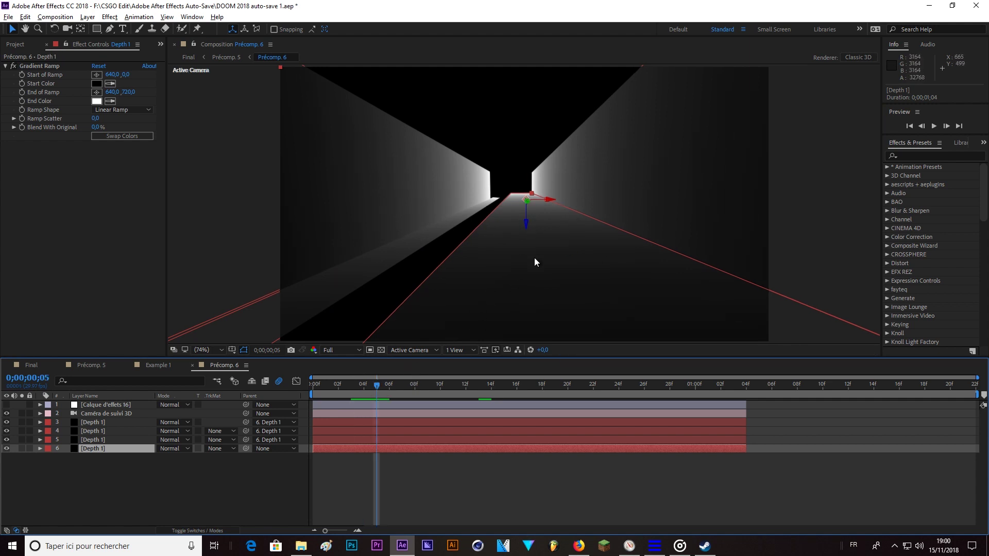
pyautogui.click(40, 66)
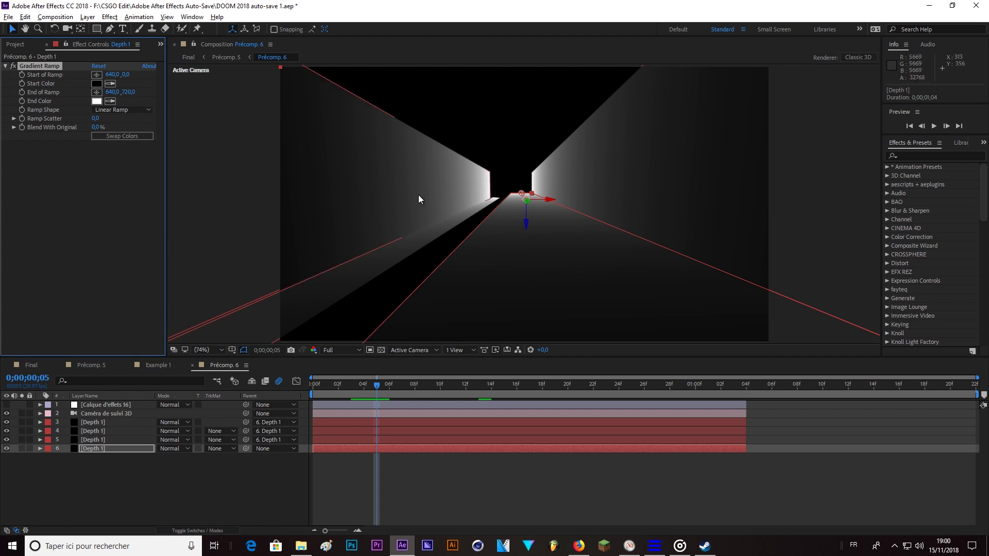
pyautogui.click(94, 414)
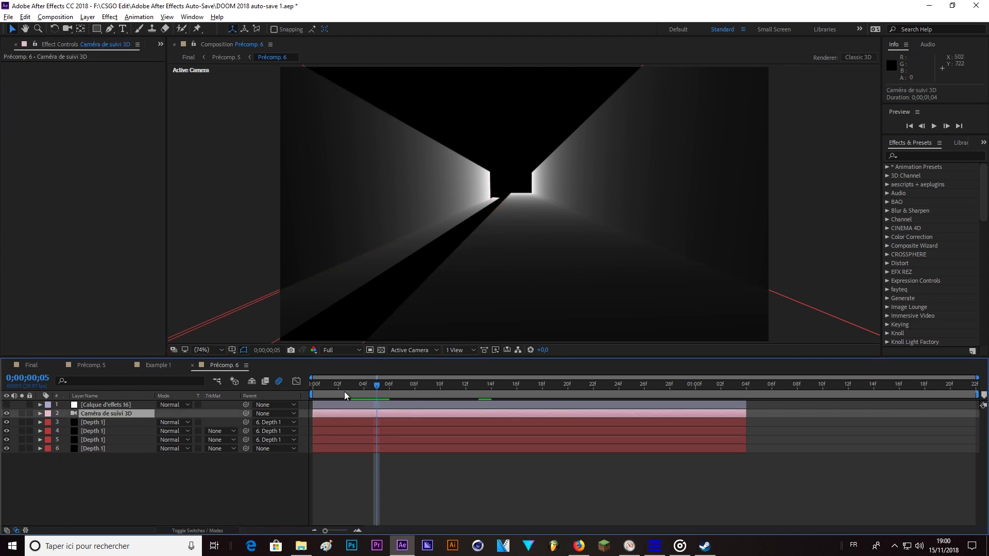
pyautogui.moveTo(385, 384); pyautogui.dragTo(440, 388)
# Bring up the Example 1 composition and dismiss the Windows notification.
pyautogui.click(160, 364)
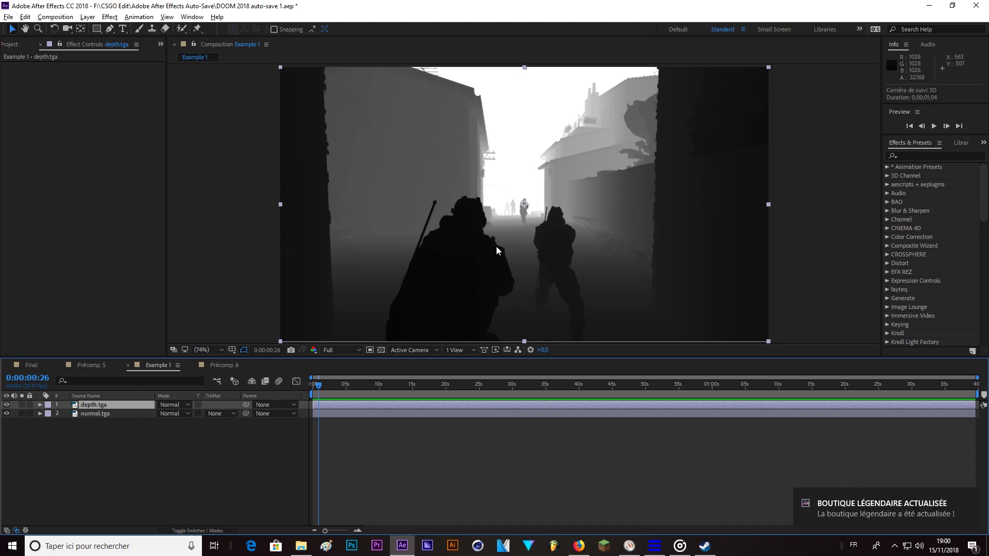
pyautogui.click(968, 498)
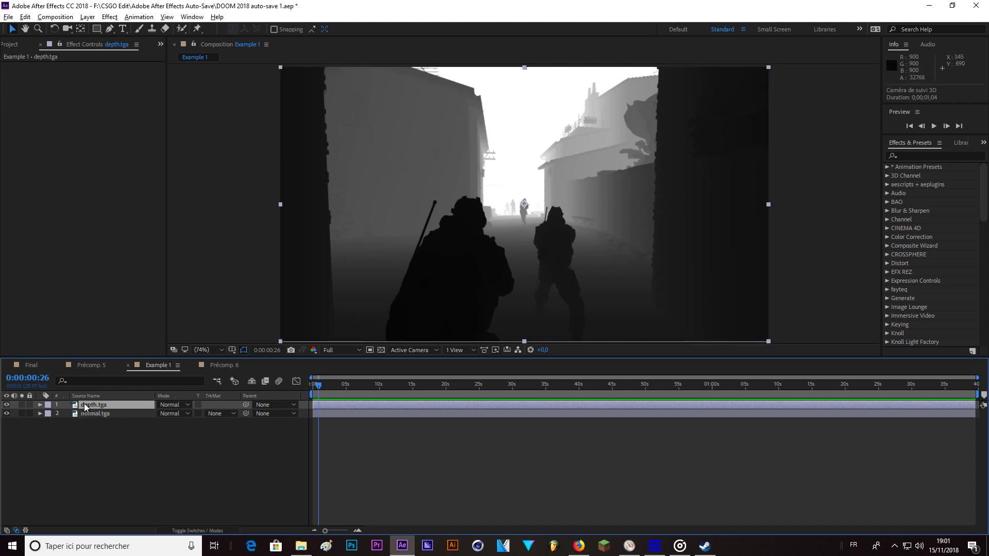
# Search the FX Console for 'coloram' and apply Colorama to depth.tga.
pyautogui.hotkey('ctrl', 'space')
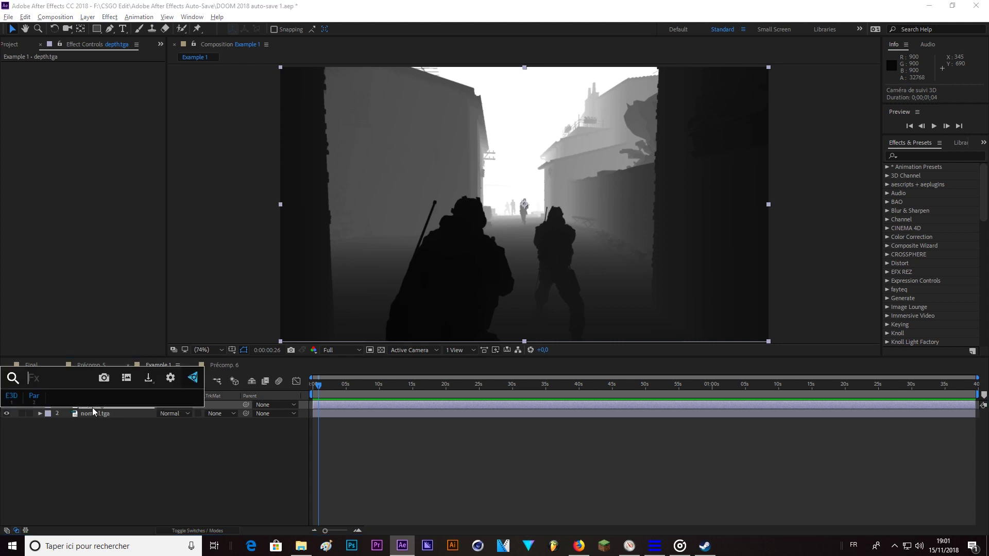
pyautogui.write('colo')
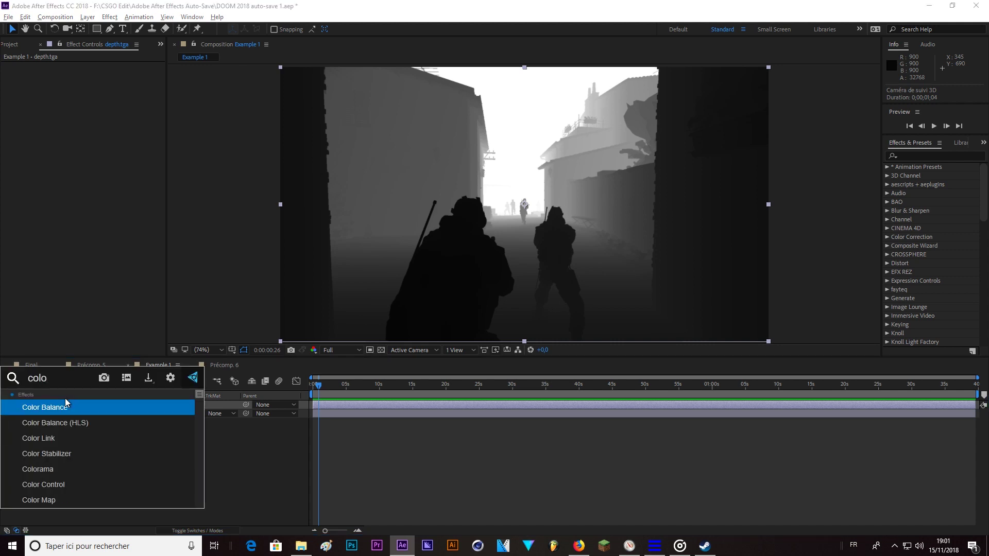
pyautogui.write('rama')
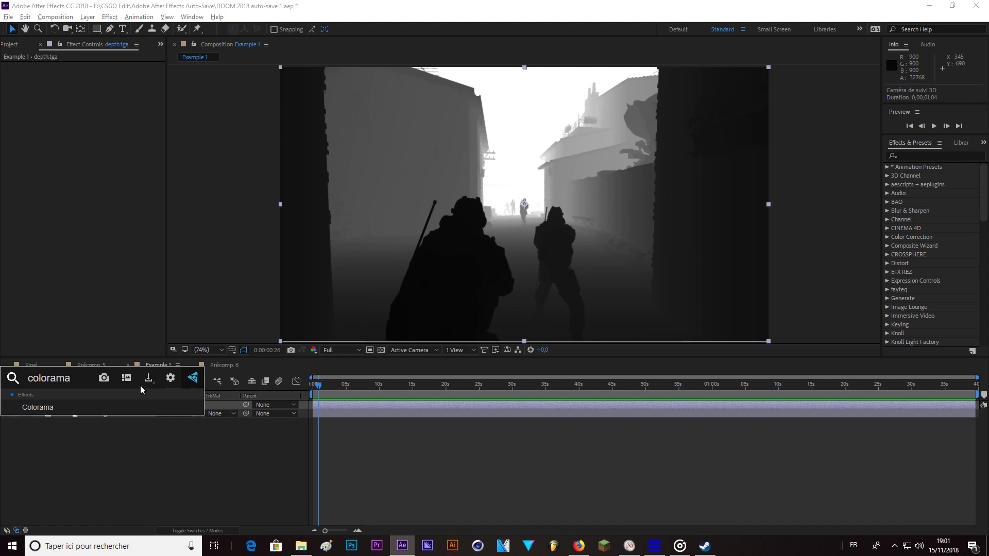
pyautogui.click(55, 409)
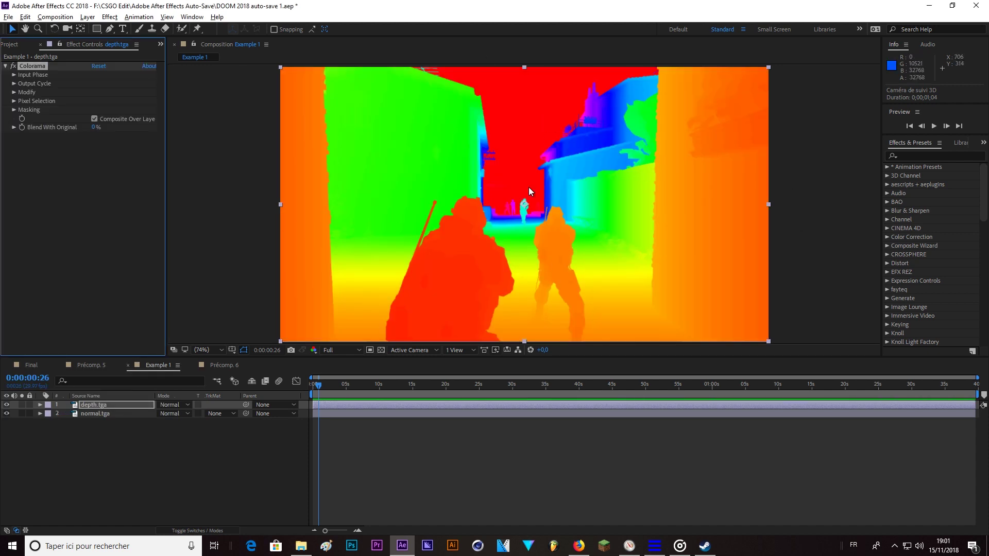
# Expand Colorama's Output Cycle and drag the red point counter-clockwise toward orange.
pyautogui.click(14, 83)
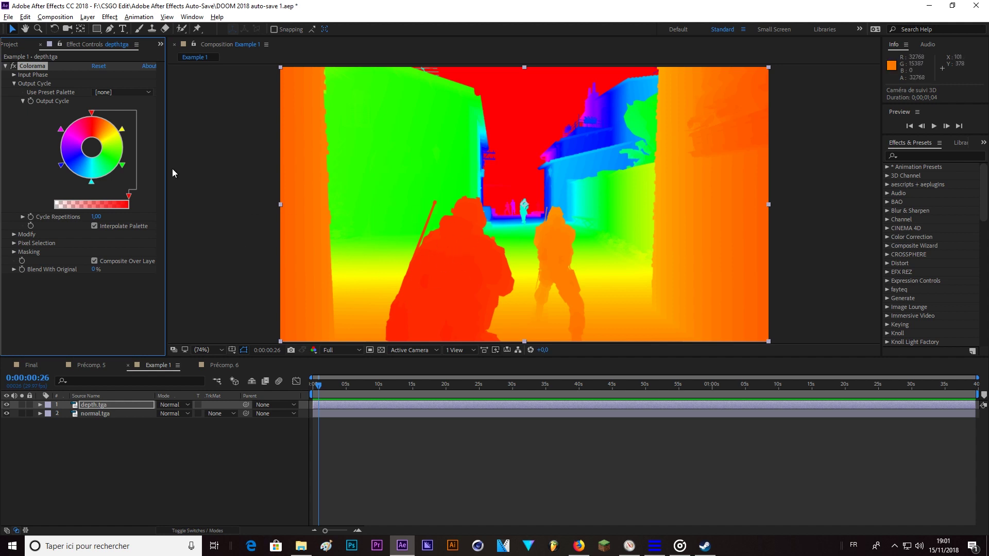
pyautogui.moveTo(94, 117)
pyautogui.mouseDown()
pyautogui.moveTo(65, 124)
pyautogui.moveTo(89, 114)
pyautogui.mouseUp()
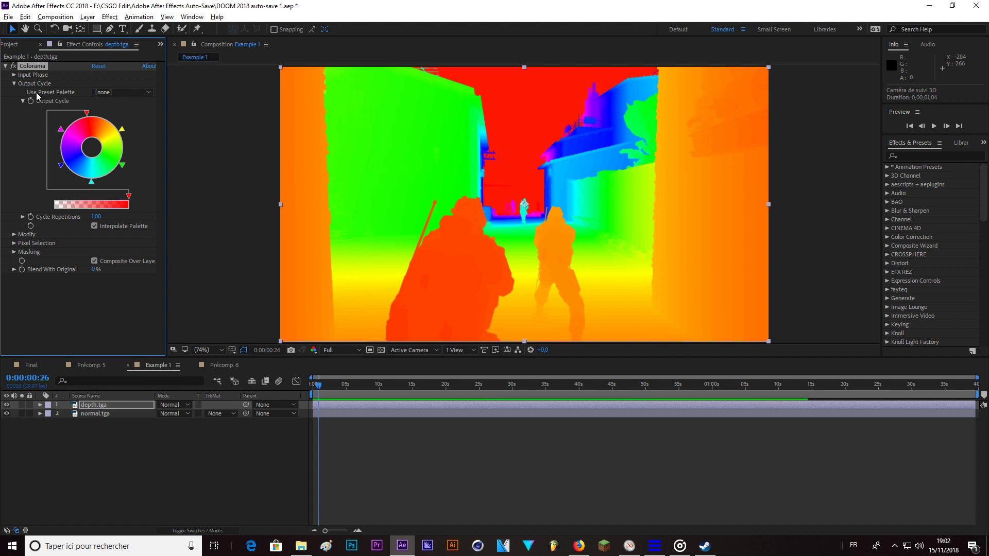
# Apply the Alpha Ramp palette to Colorama's Output Cycle and adjust its top and bottom points.
pyautogui.click(95, 91)
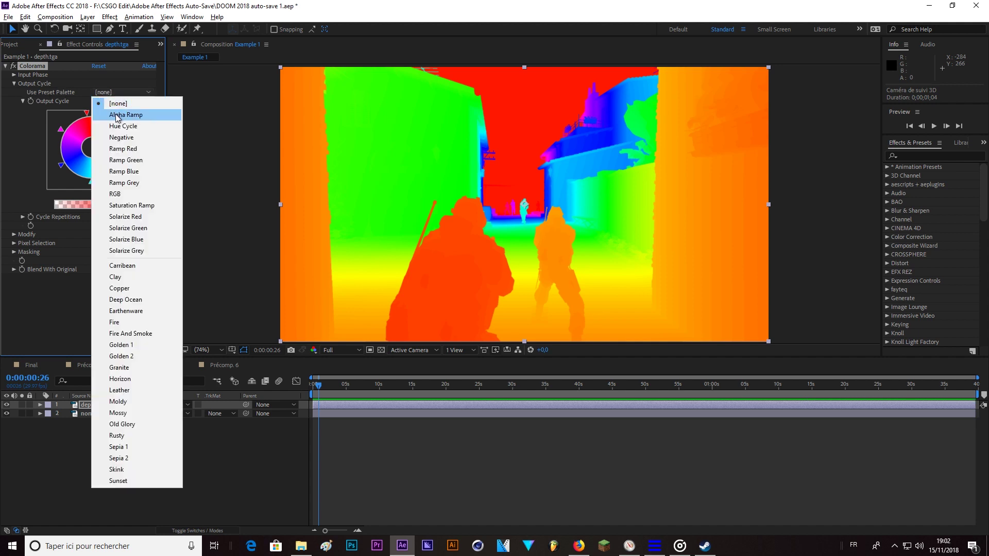
pyautogui.click(126, 115)
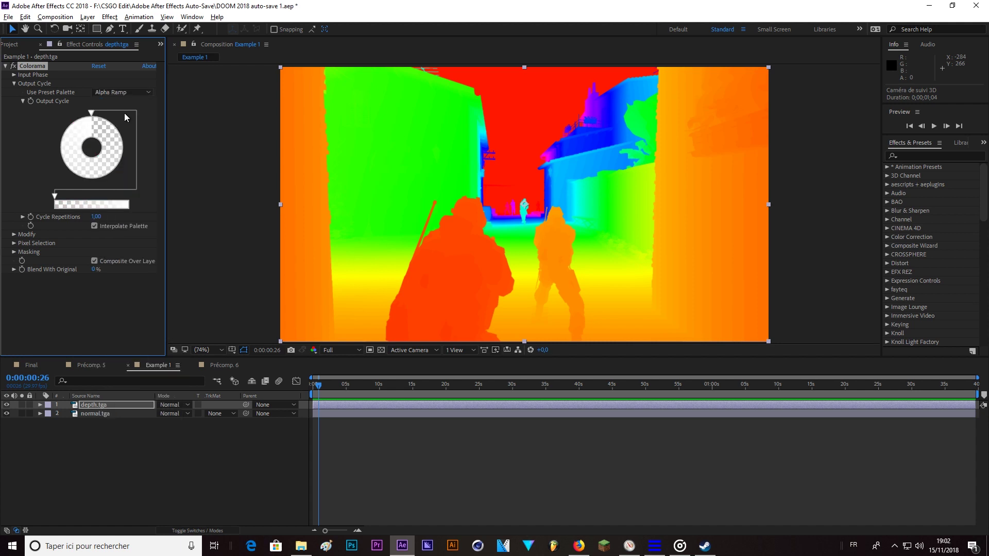
pyautogui.moveTo(93, 114); pyautogui.dragTo(103, 115)
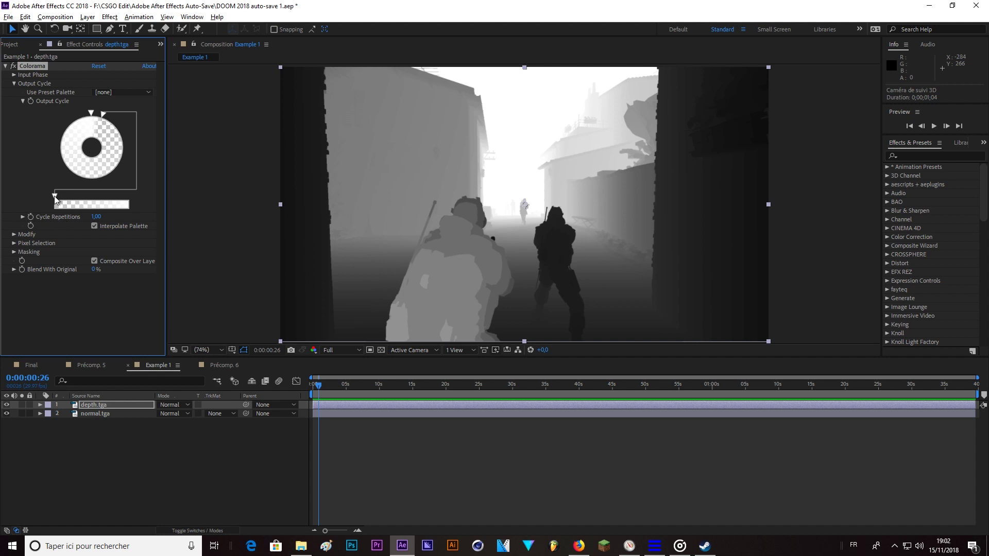
pyautogui.moveTo(55, 197); pyautogui.dragTo(52, 196)
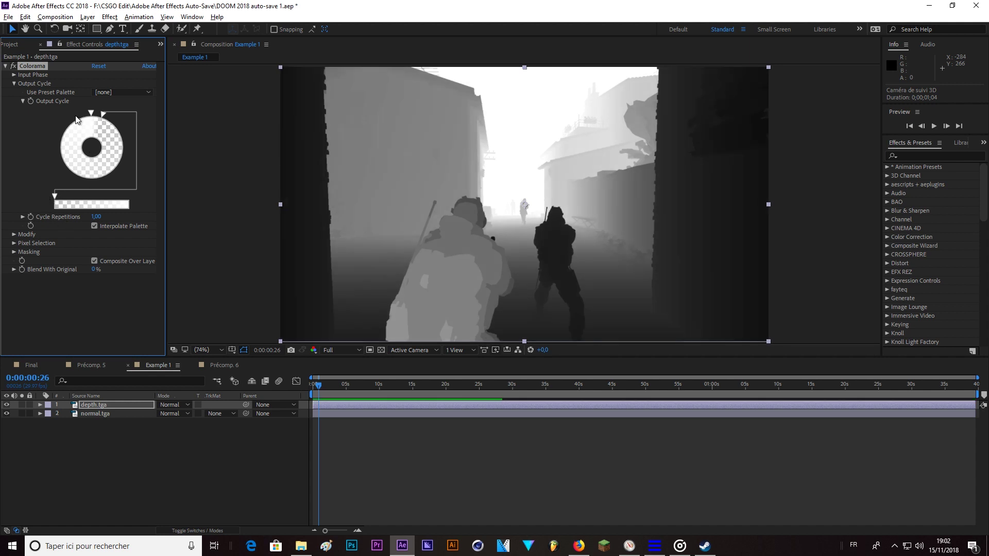
# Try a pale colour on a palette point, undoing the subsequent point move.
pyautogui.doubleClick(80, 114)
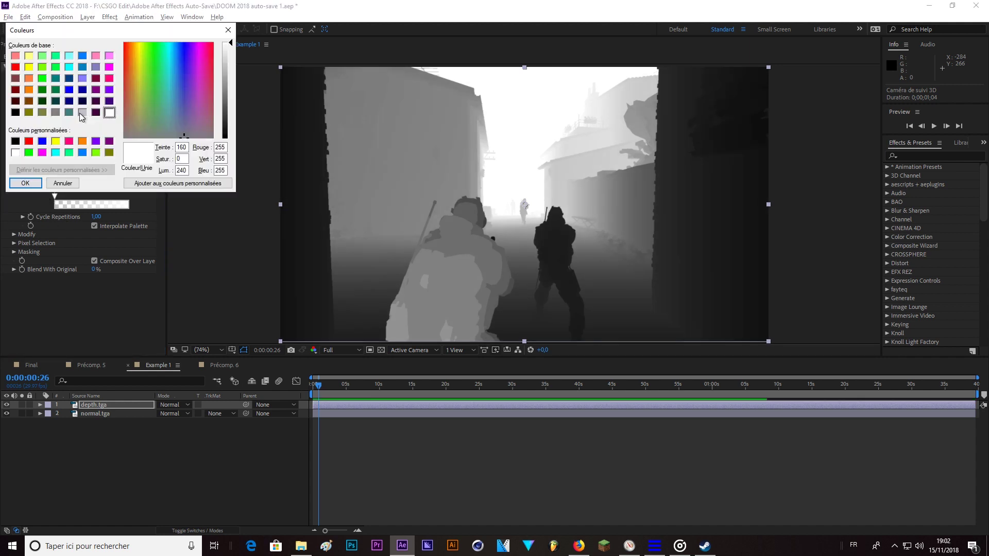
pyautogui.click(223, 35)
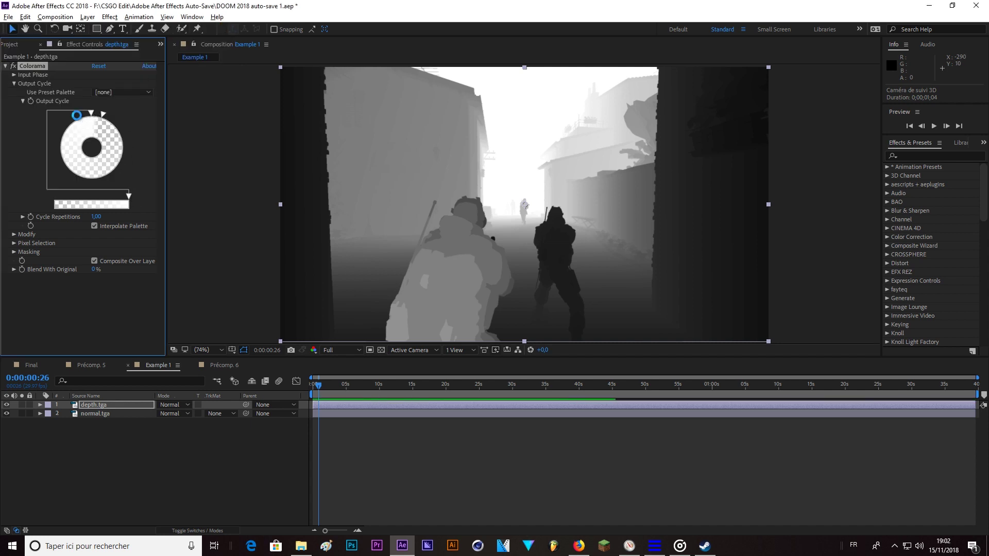
pyautogui.doubleClick(79, 114)
pyautogui.click(165, 109)
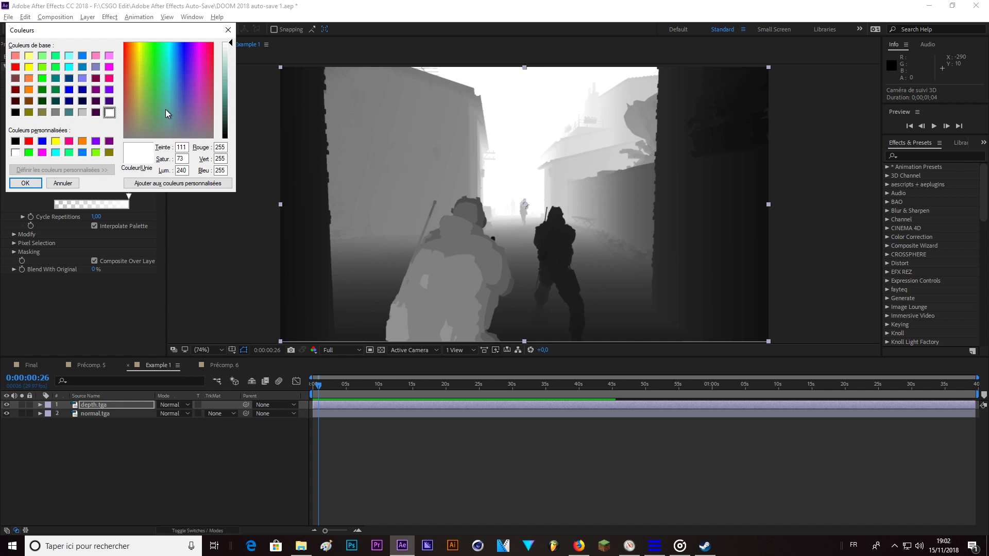
pyautogui.click(25, 183)
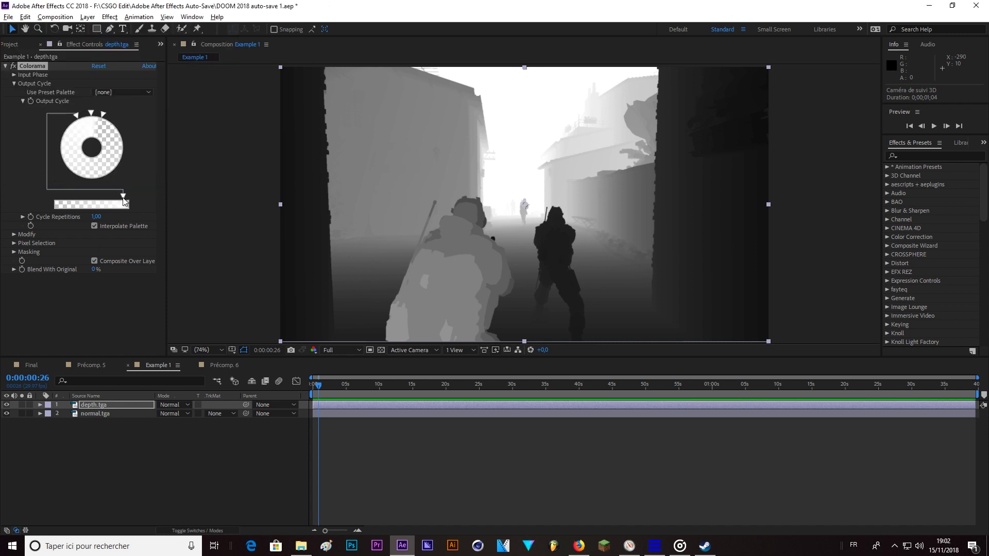
pyautogui.moveTo(122, 199); pyautogui.dragTo(42, 196)
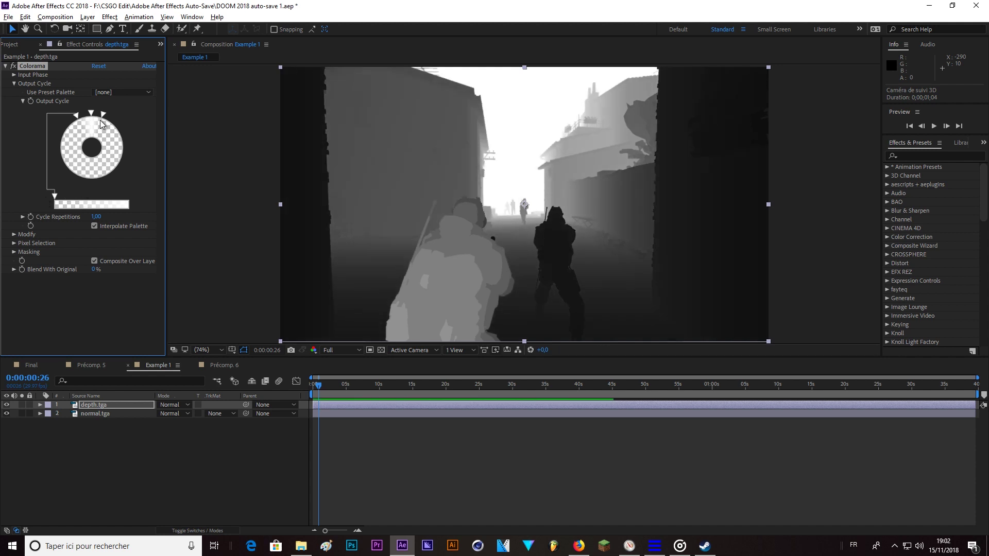
pyautogui.hotkey('ctrl', 'z')
# Set the top palette point to light blue (R88 G170 B201) and collapse the Output Cycle.
pyautogui.doubleClick(92, 116)
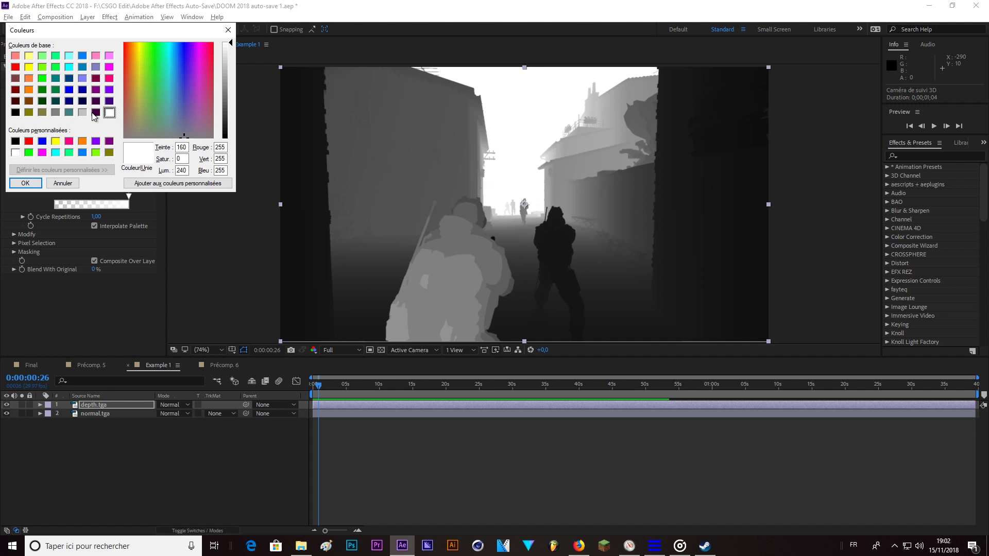
pyautogui.click(174, 90)
pyautogui.click(233, 90)
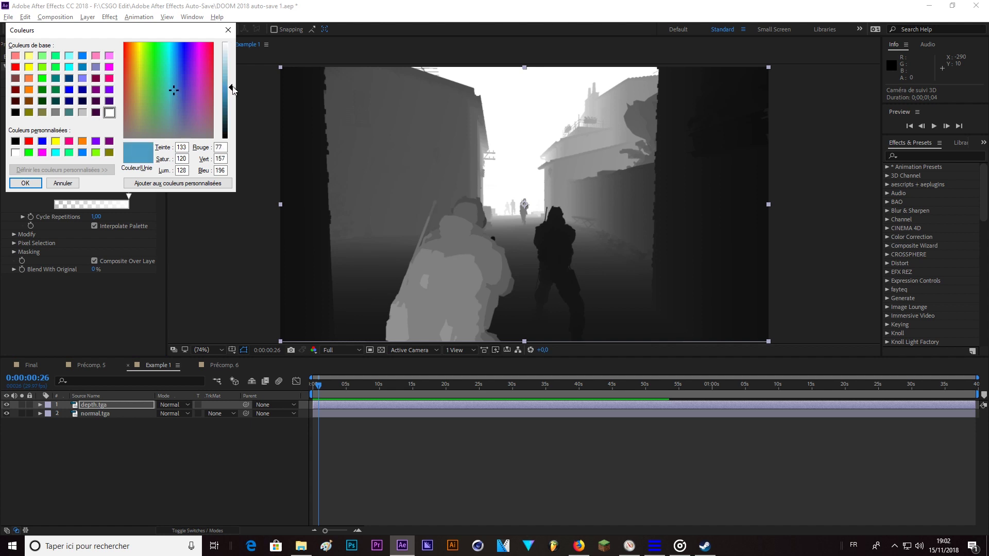
pyautogui.click(173, 90)
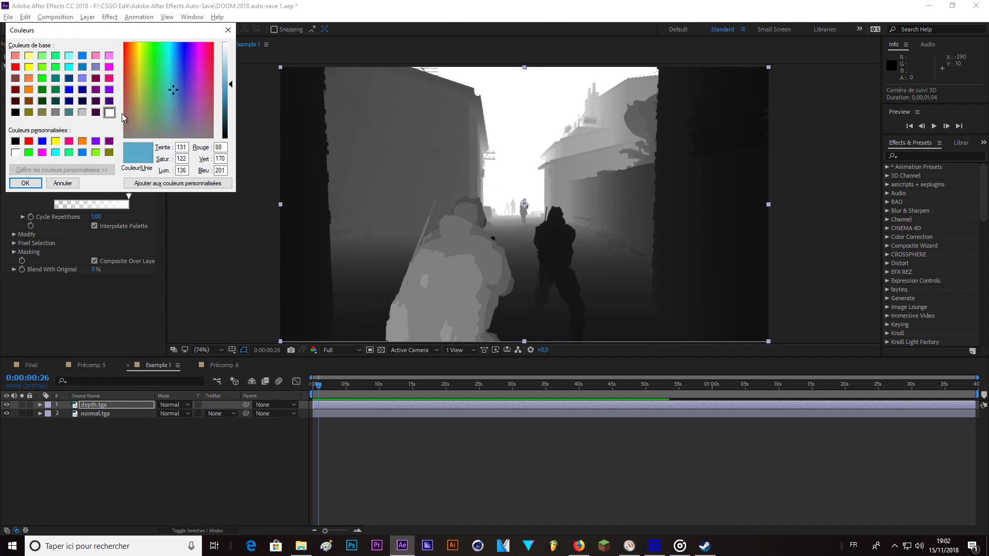
pyautogui.click(30, 184)
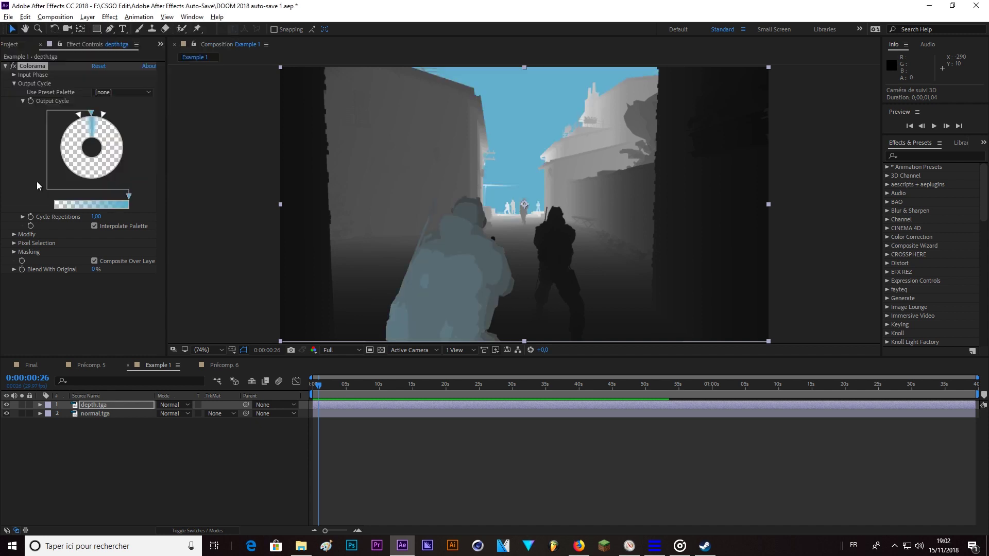
pyautogui.click(22, 101)
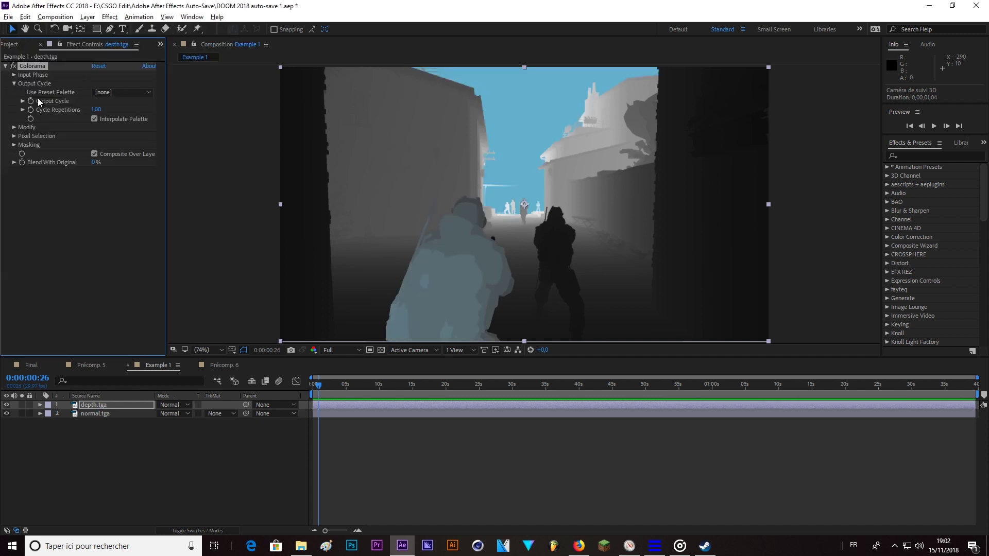
pyautogui.click(15, 84)
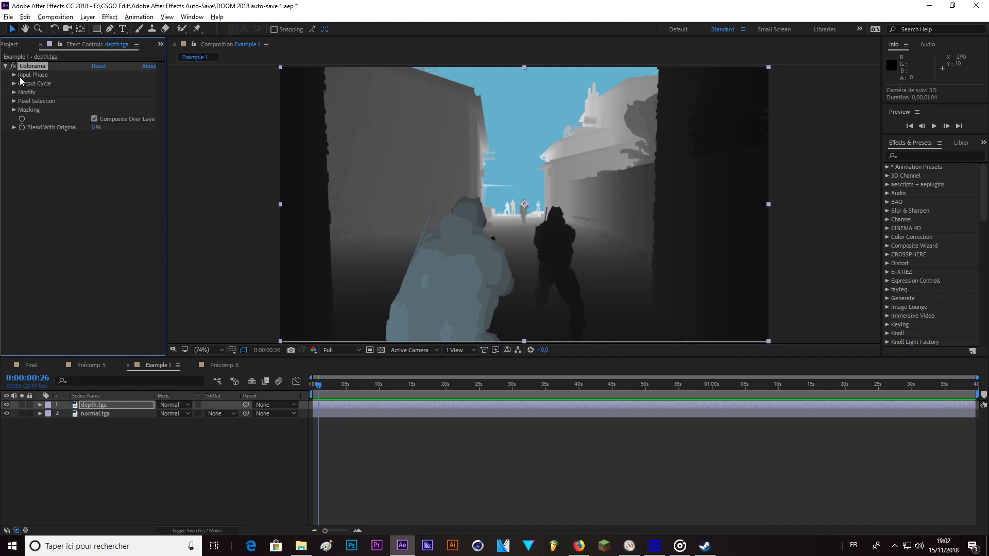
pyautogui.click(15, 75)
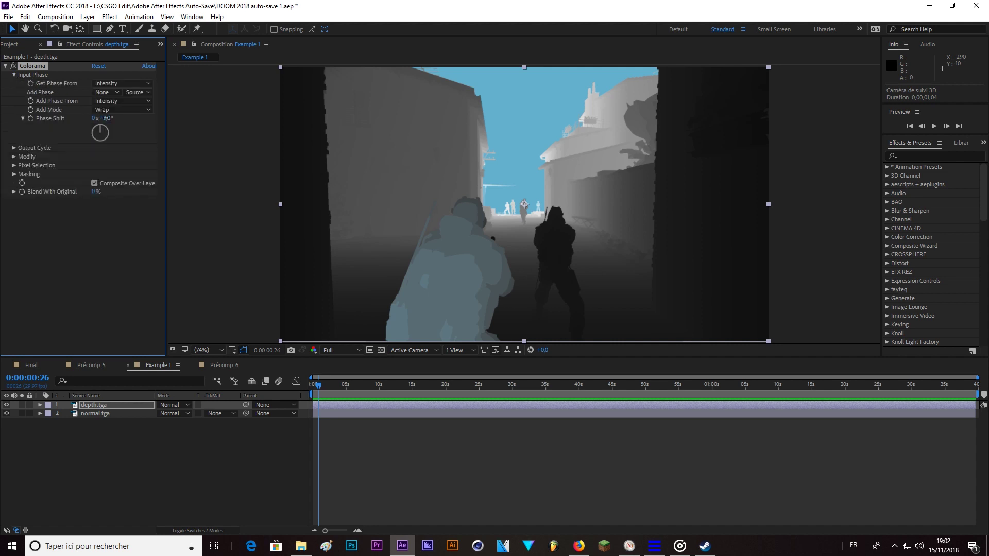
# Keyframe Colorama's Phase Shift from 349° at 0:00 to 60° at 0:00:02:10.
pyautogui.moveTo(105, 118); pyautogui.dragTo(321, 154)
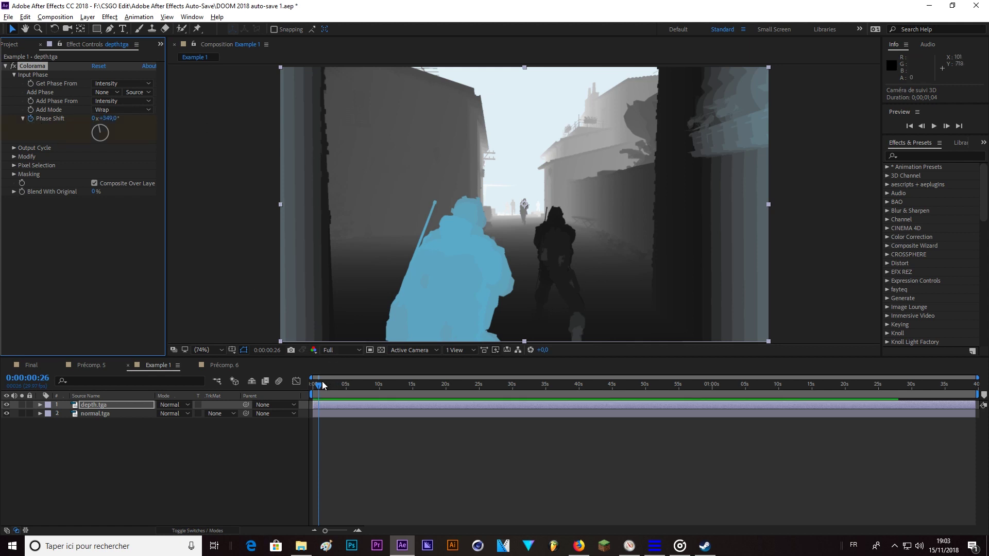
pyautogui.press('u')
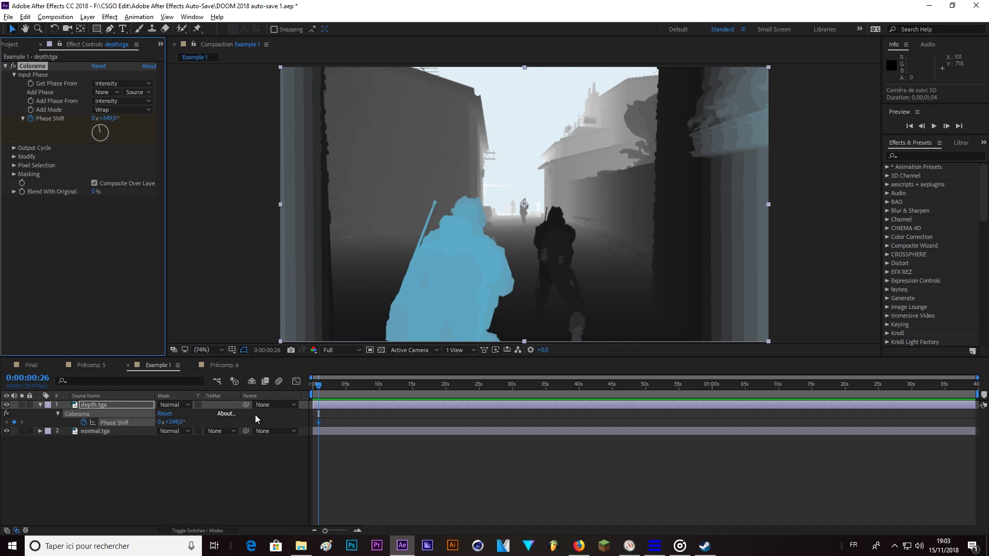
pyautogui.moveTo(317, 423); pyautogui.dragTo(313, 422)
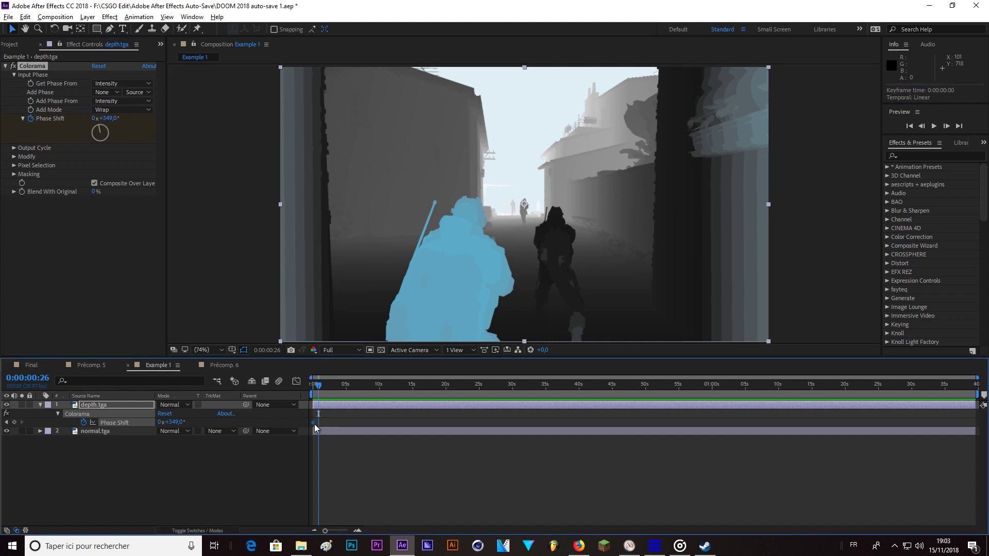
pyautogui.moveTo(325, 389); pyautogui.dragTo(330, 390)
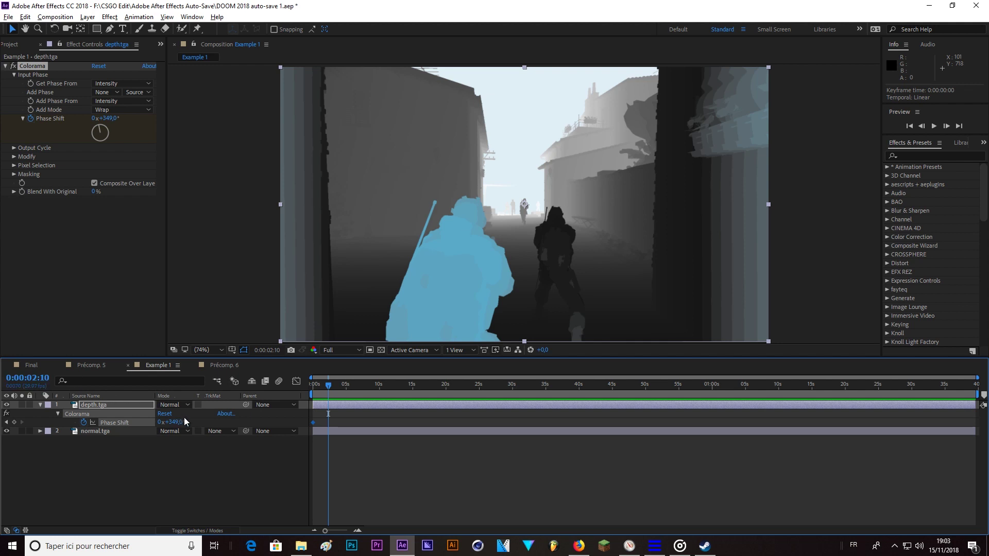
pyautogui.moveTo(106, 118); pyautogui.dragTo(2, 162)
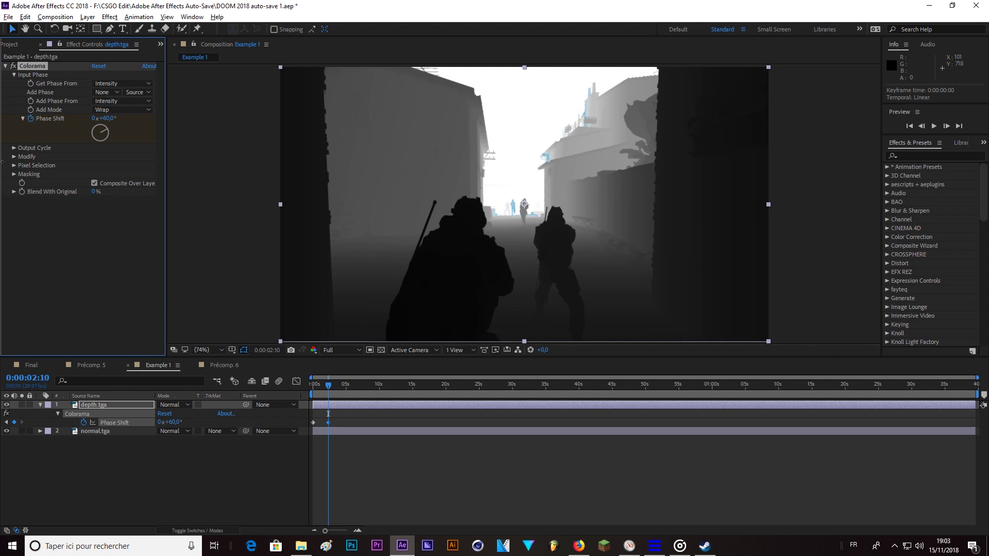
# Preview the blue sweep from the start, then stop and inspect the band at 0:00:00:14.
pyautogui.press('Home')
pyautogui.click(286, 387)
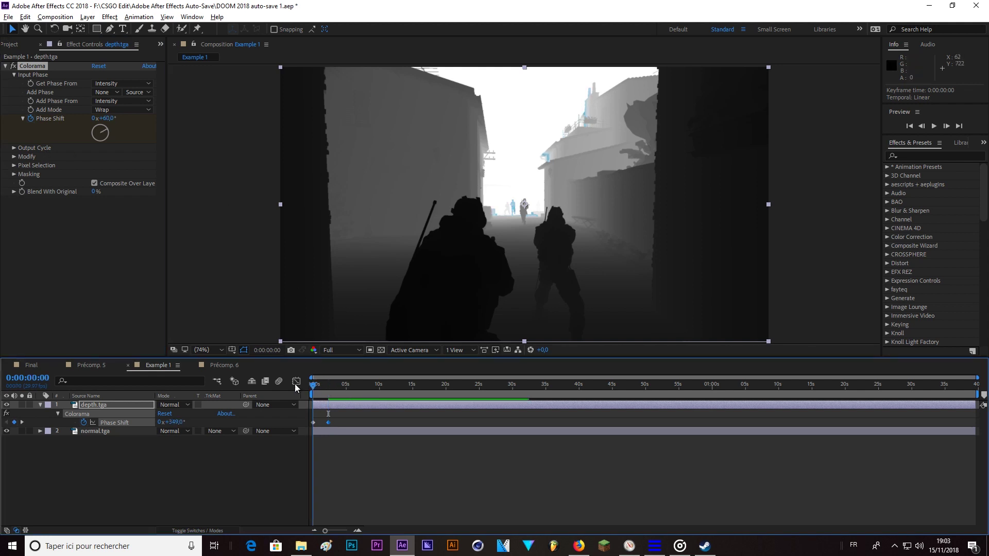
pyautogui.press('space')
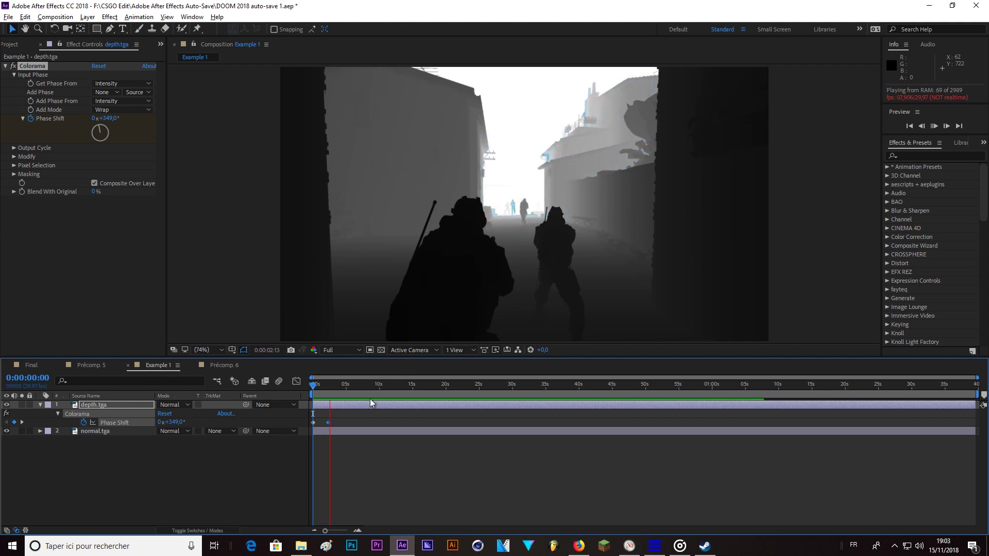
pyautogui.press('space')
pyautogui.moveTo(326, 386); pyautogui.dragTo(317, 390)
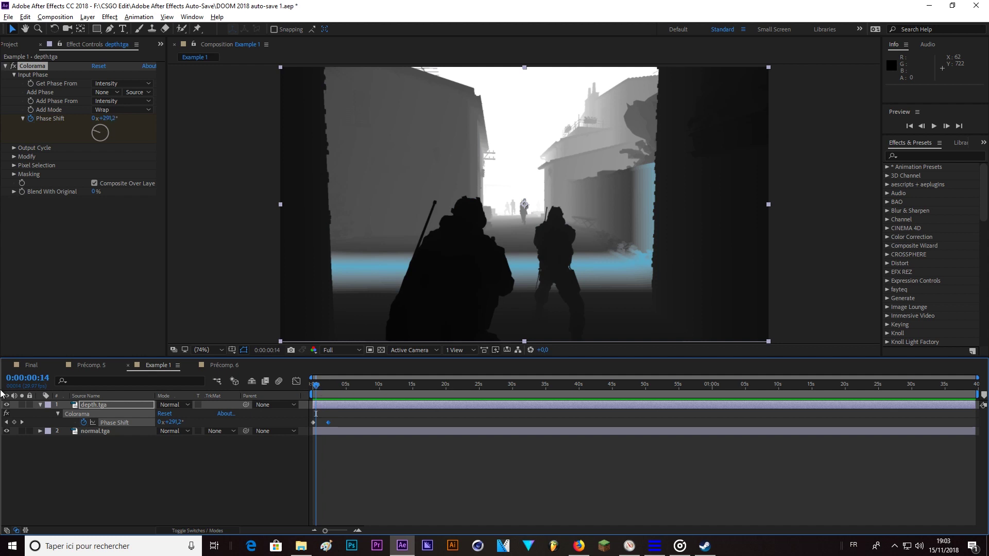
# Uncheck Colorama's Composite Over Layer under Masking so full-colour gameplay shows beneath.
pyautogui.click(40, 405)
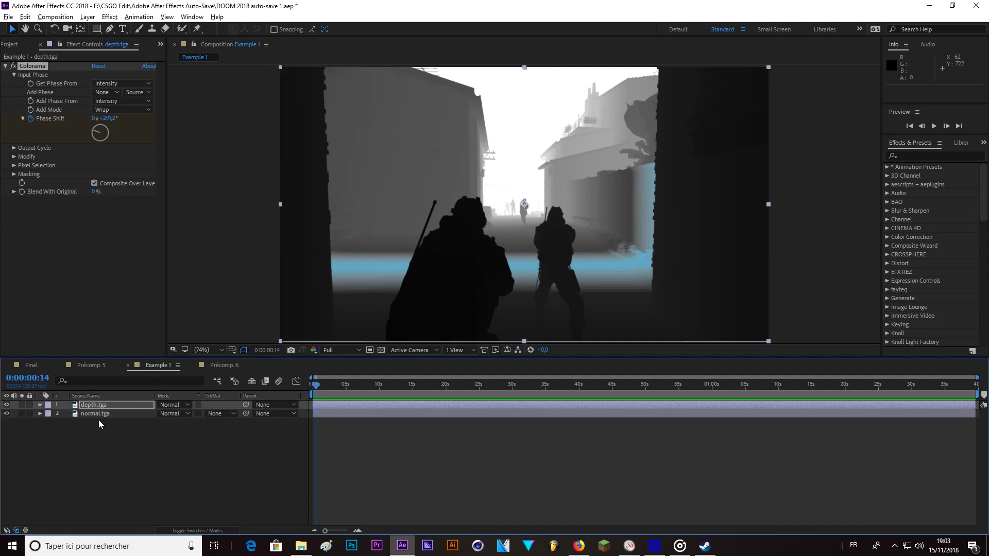
pyautogui.click(5, 67)
pyautogui.click(6, 66)
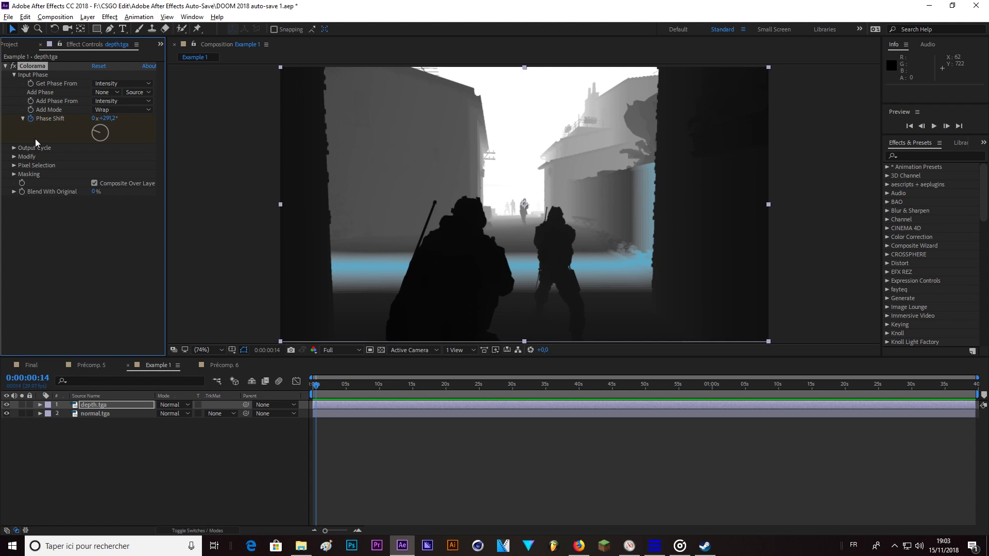
pyautogui.click(14, 74)
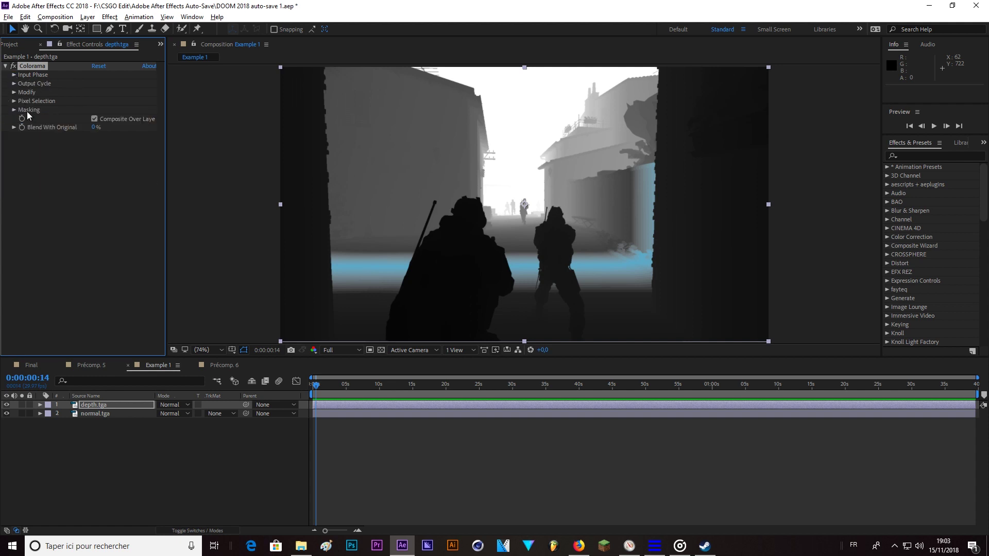
pyautogui.click(14, 110)
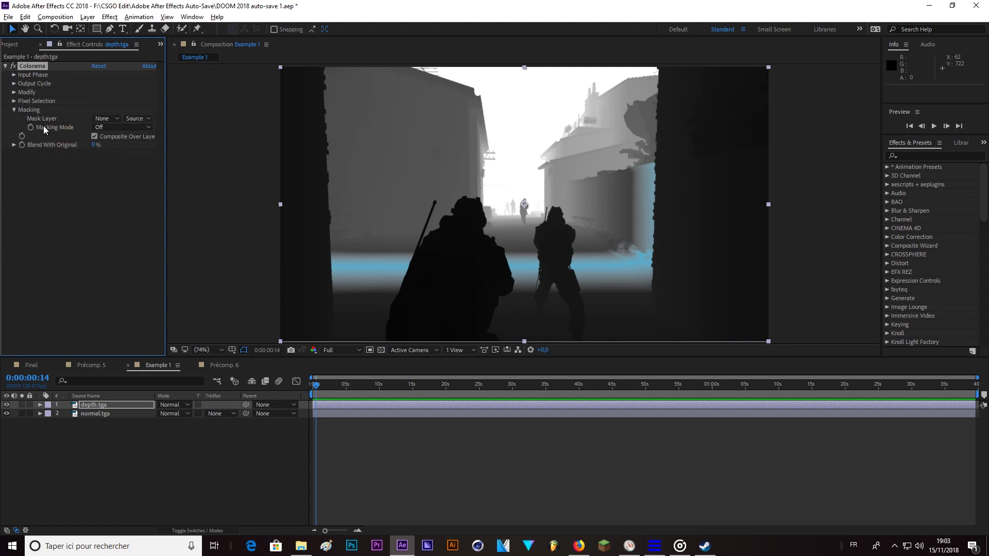
pyautogui.click(95, 136)
# Set the viewer magnification to Fit up to 100% and collapse Colorama.
pyautogui.scroll(3, 621, 269)
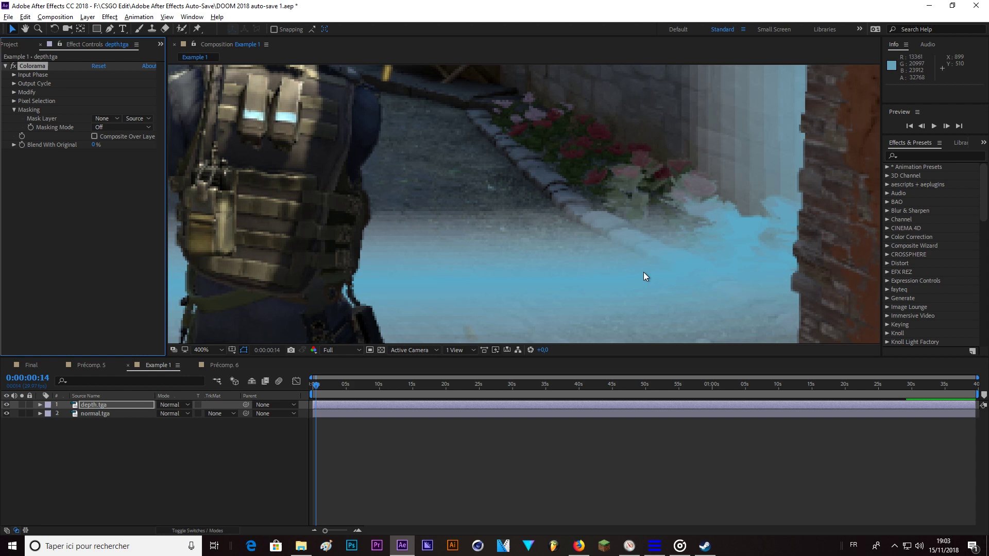
pyautogui.scroll(-5, 644, 272)
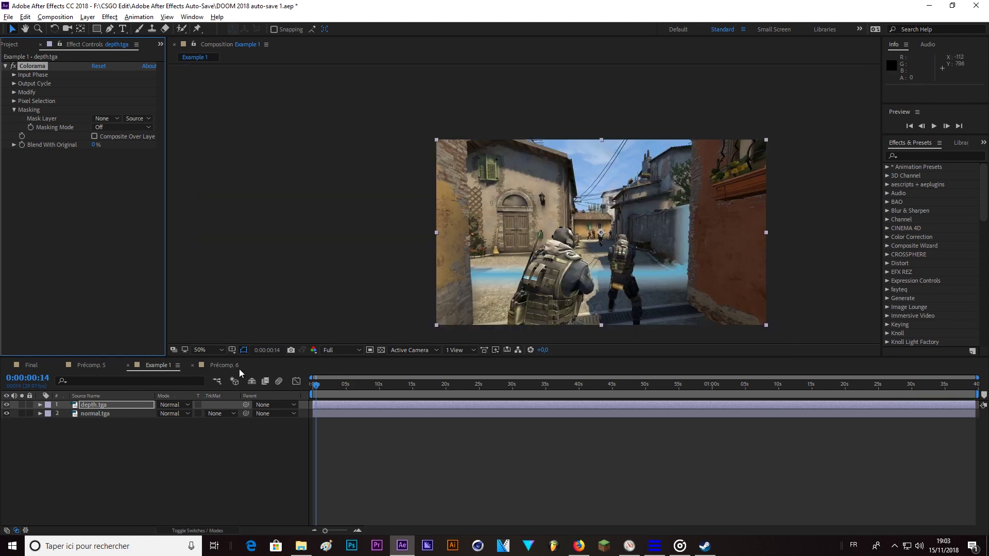
pyautogui.click(209, 350)
pyautogui.click(229, 175)
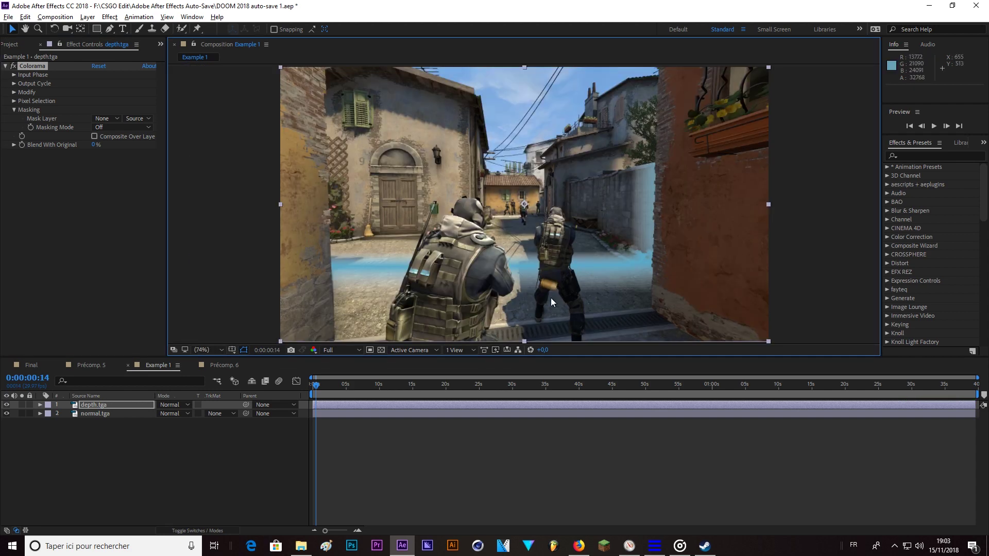
pyautogui.click(6, 66)
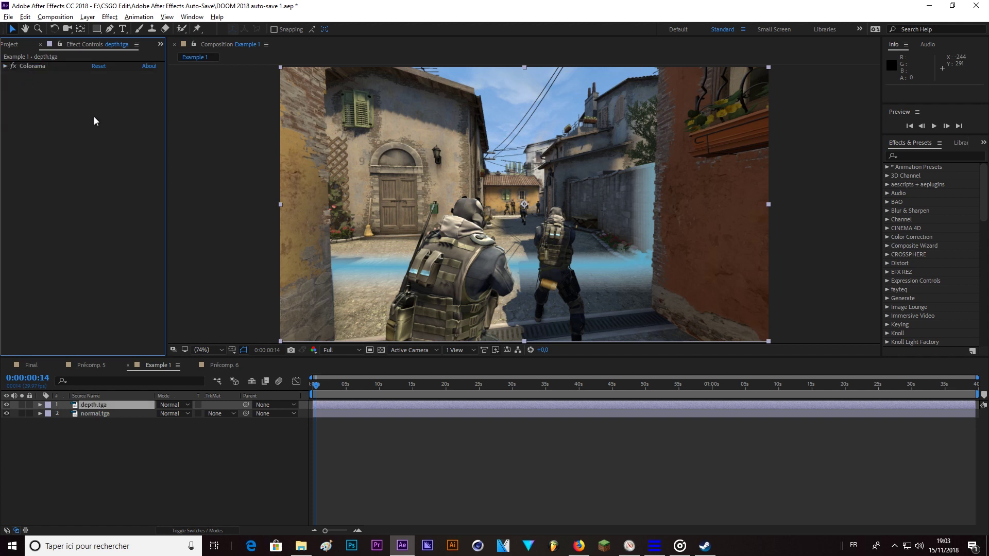
pyautogui.hotkey('ctrl', 'space')
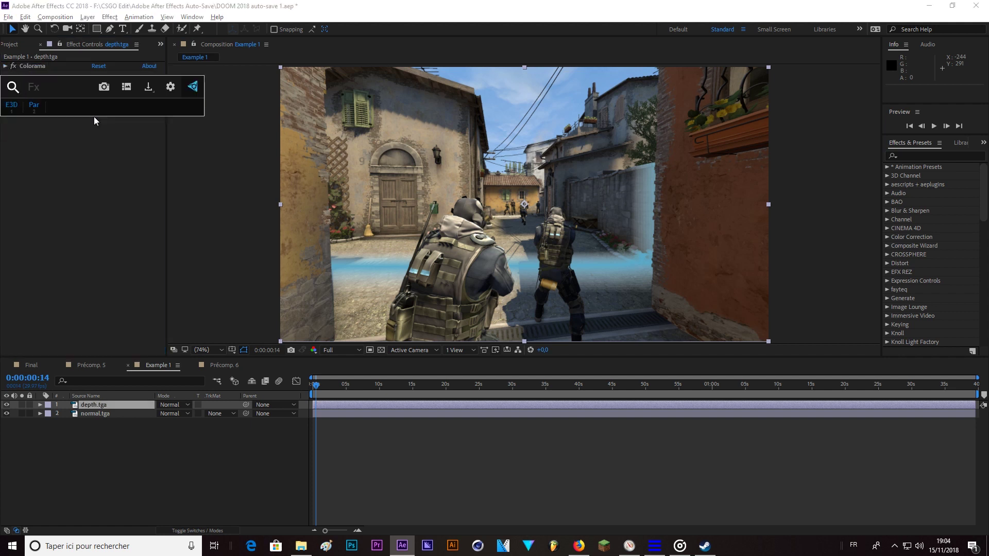
# Add Fast Blur (Legacy) to depth.tga with Blurriness 27.
pyautogui.write('fast')
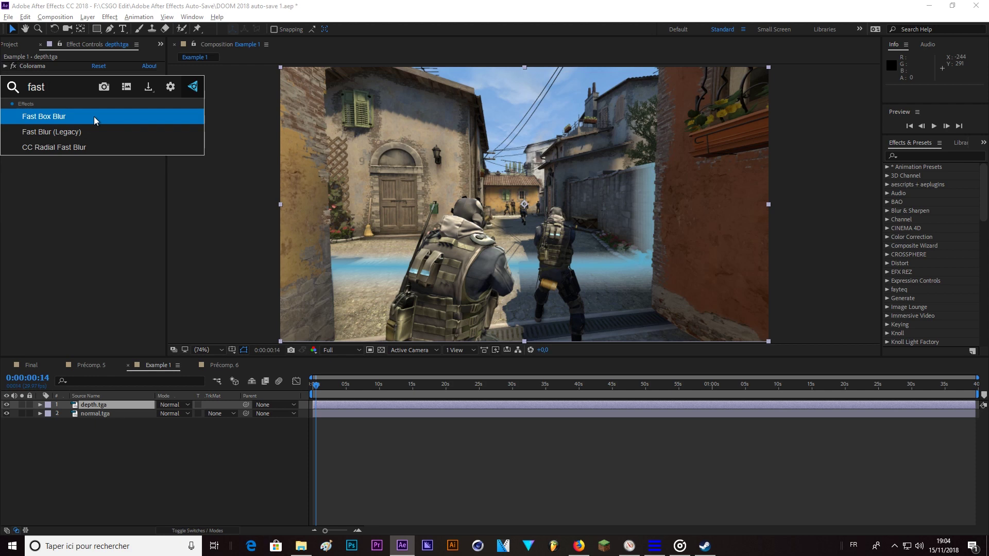
pyautogui.click(67, 131)
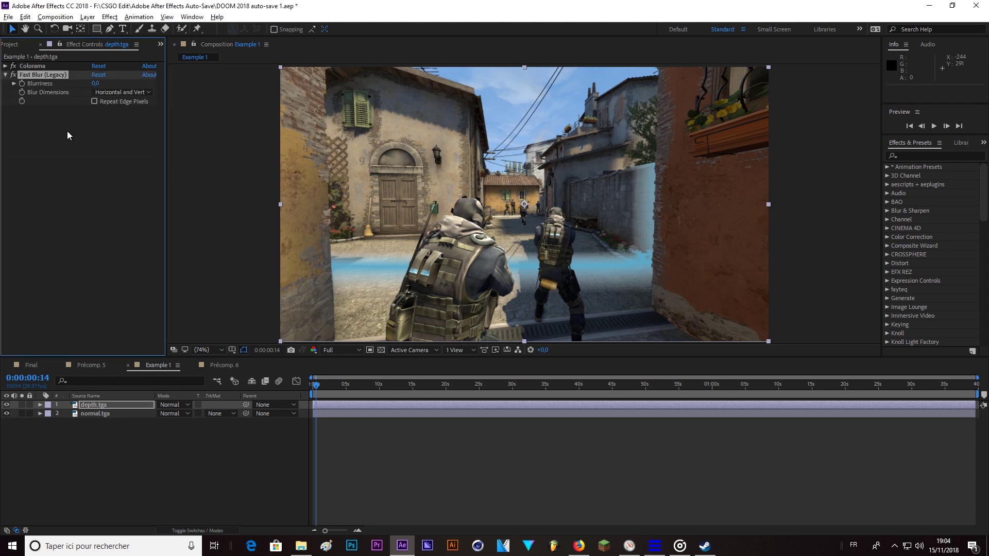
pyautogui.click(96, 82)
pyautogui.scroll(5, 667, 283)
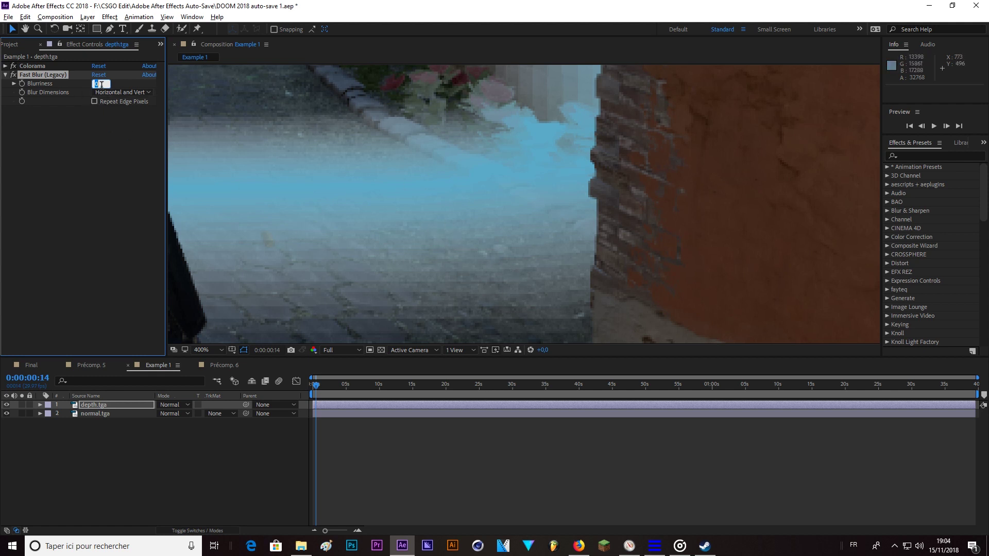
pyautogui.click(103, 146)
pyautogui.moveTo(95, 83); pyautogui.dragTo(110, 83)
pyautogui.scroll(-6, 657, 199)
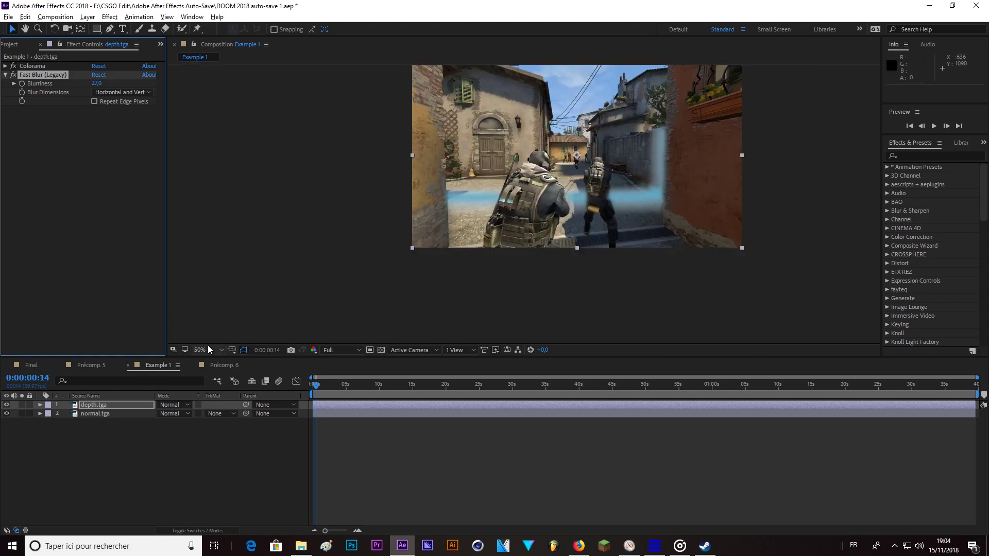
# Fit the viewer up to 100%, deselect depth.tga and collapse Fast Blur.
pyautogui.click(208, 350)
pyautogui.click(224, 177)
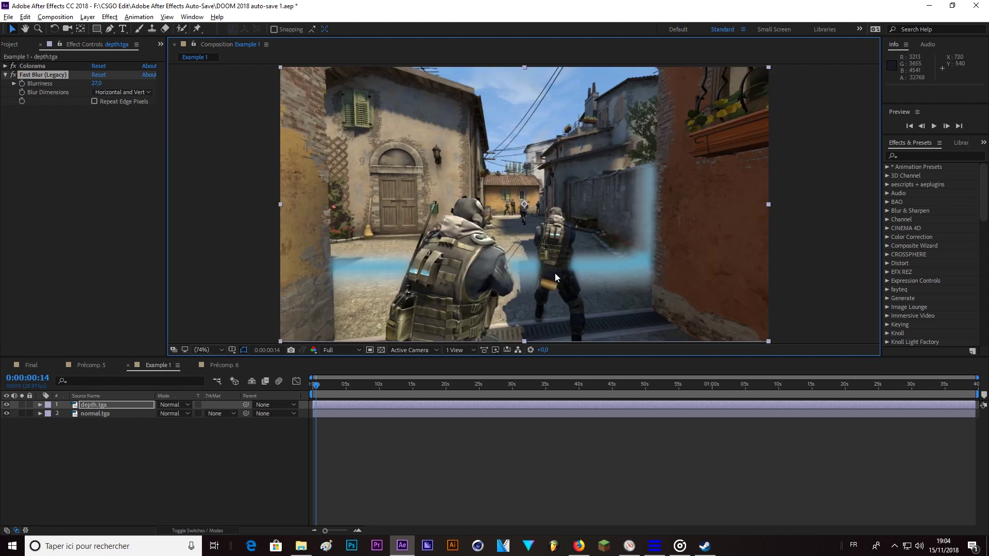
pyautogui.click(178, 204)
pyautogui.click(5, 74)
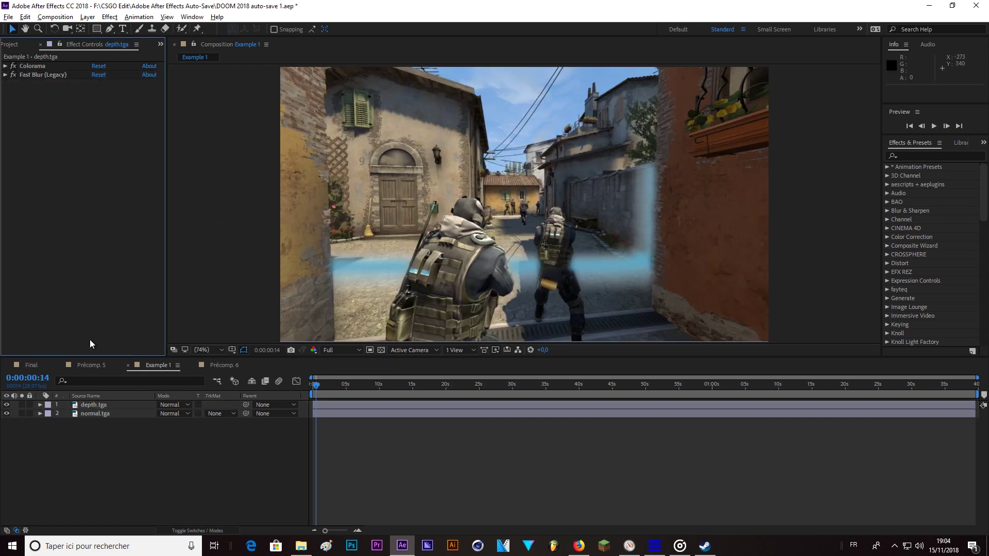
# Pre-compose depth.tga into depth.tga Comp 1, moving all attributes into it.
pyautogui.rightClick(95, 405)
pyautogui.click(133, 433)
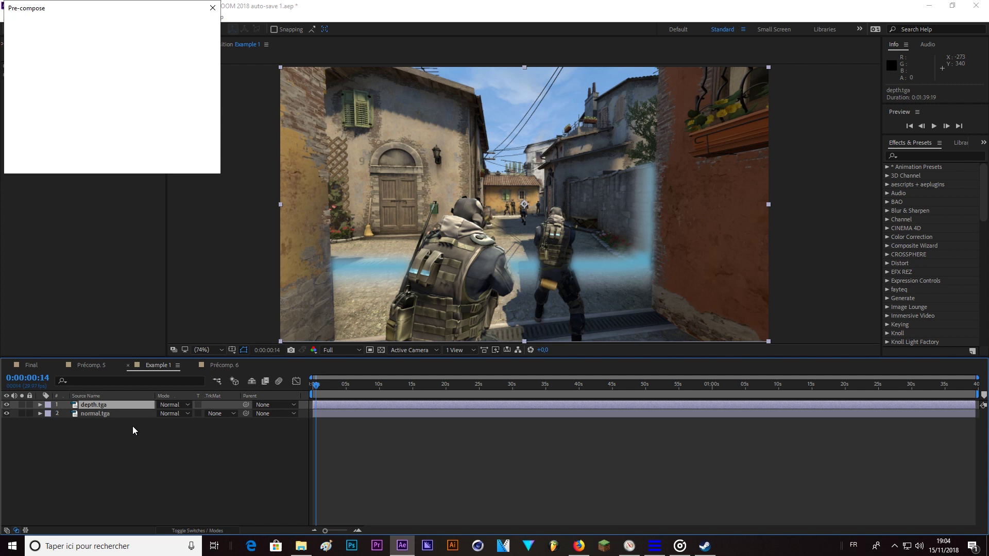
pyautogui.click(30, 101)
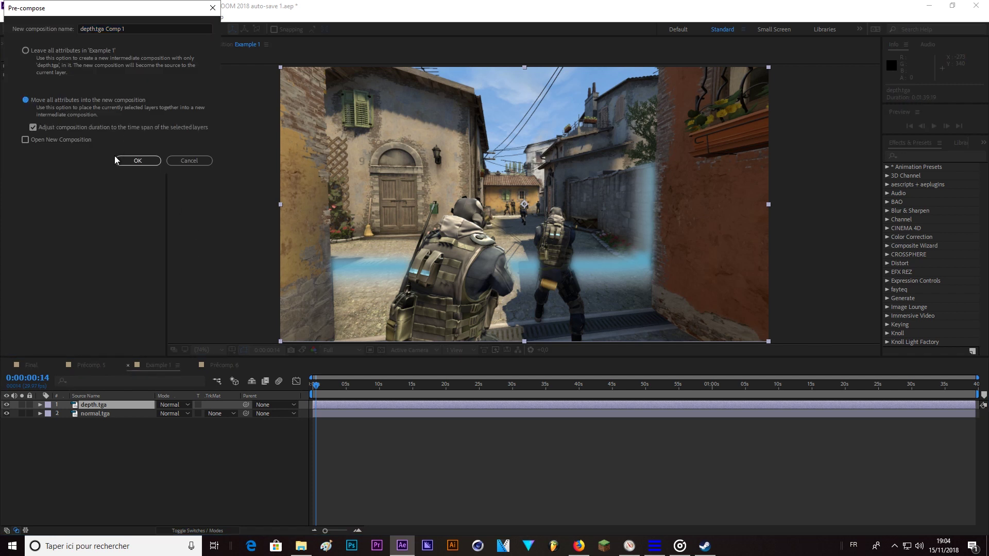
pyautogui.click(136, 161)
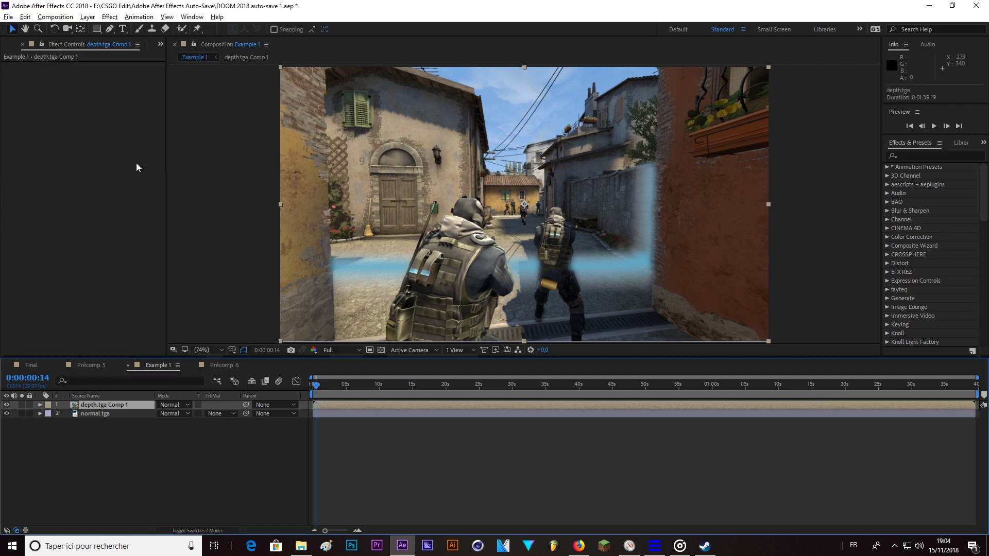
# Set the nested depth layer's mode to Add, fit the viewer, and return to the start.
pyautogui.click(170, 405)
pyautogui.click(205, 193)
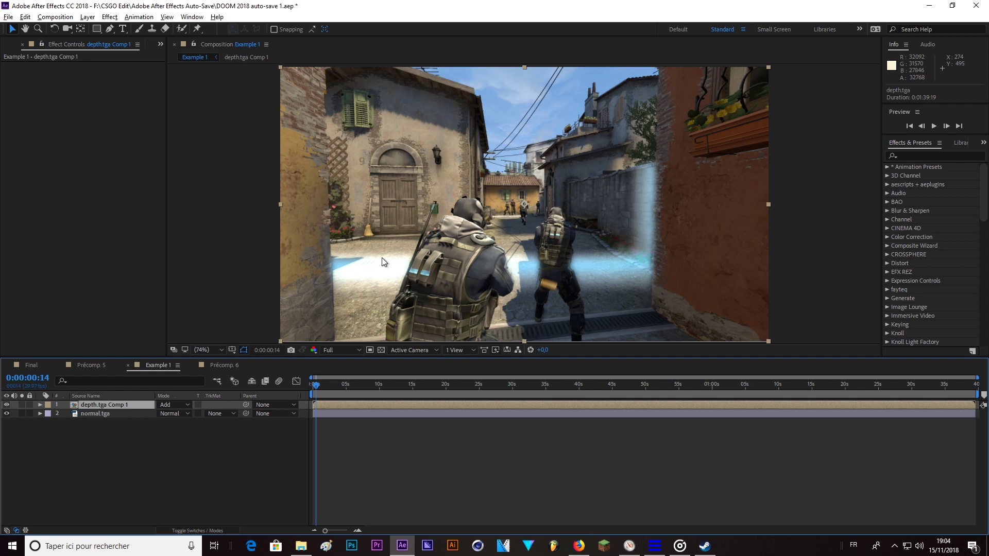
pyautogui.scroll(3, 359, 269)
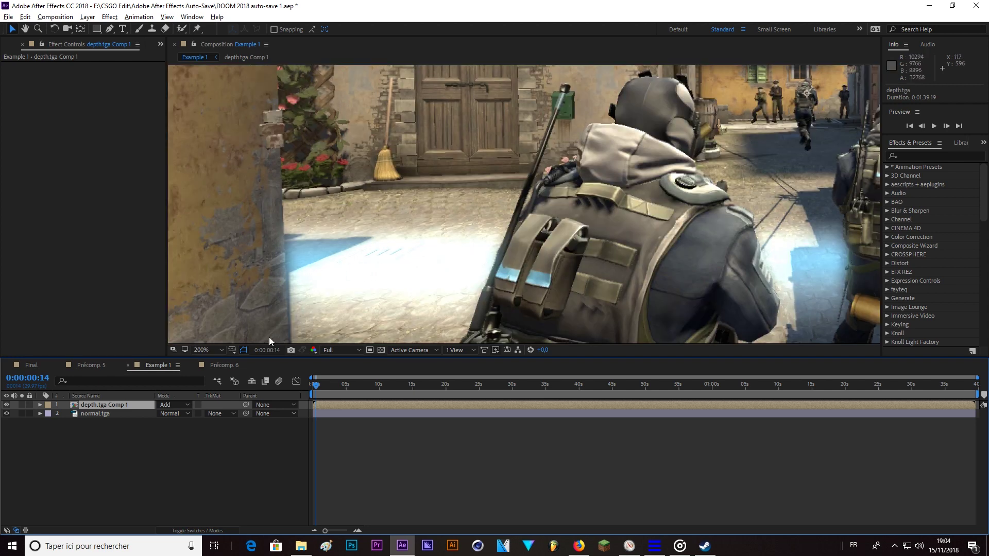
pyautogui.click(212, 349)
pyautogui.click(217, 177)
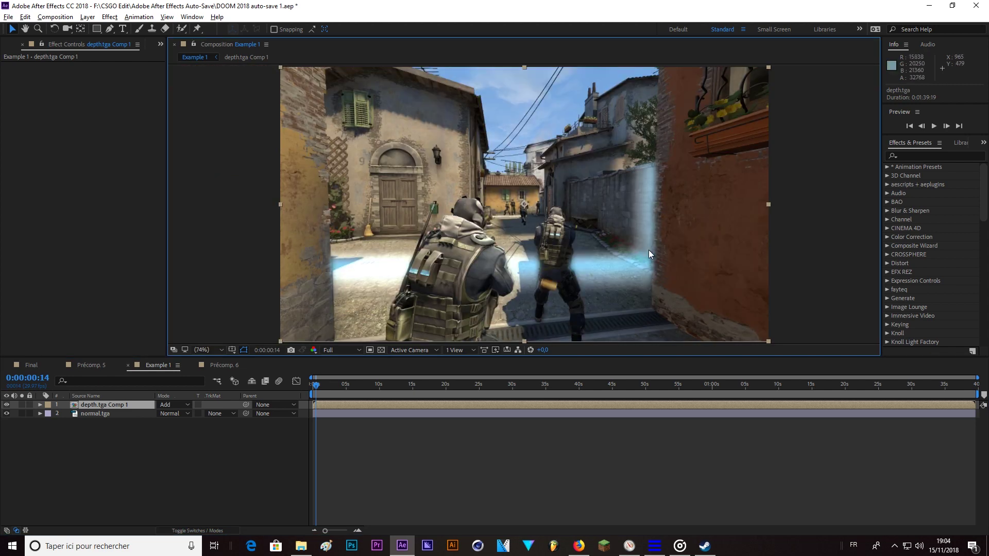
pyautogui.click(314, 387)
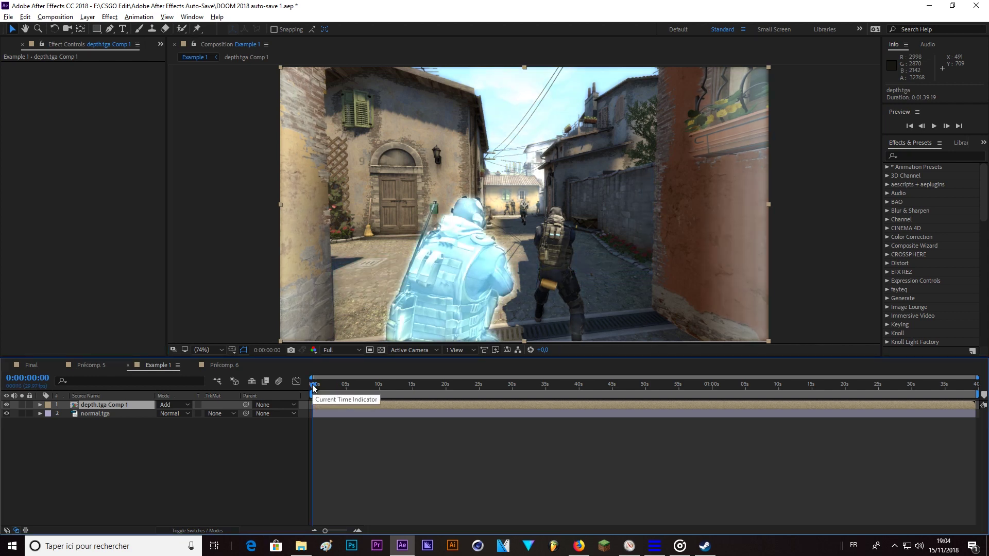
# Preview the comp, then apply S_TimeWarpRGB to depth.tga Comp 1 via the effect search.
pyautogui.press('space')
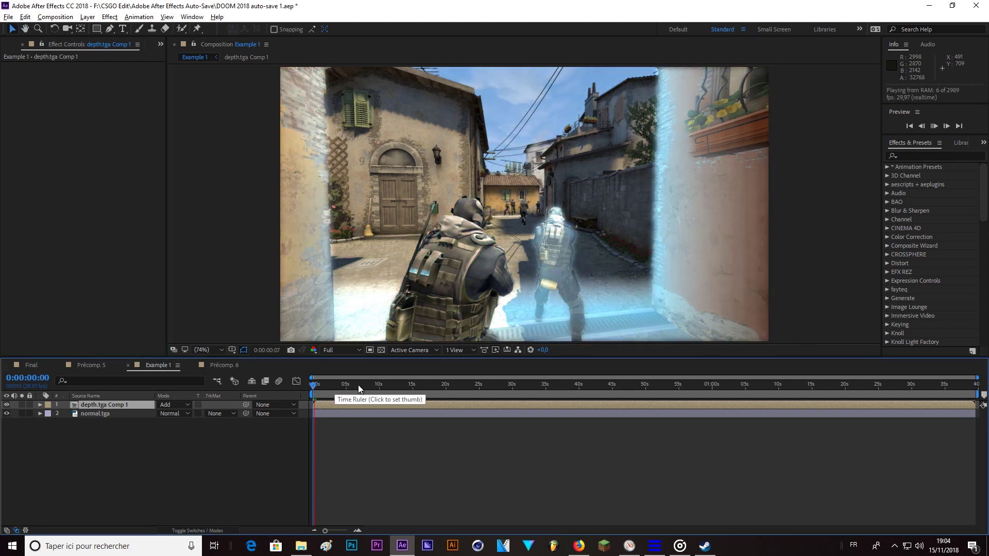
pyautogui.press('space')
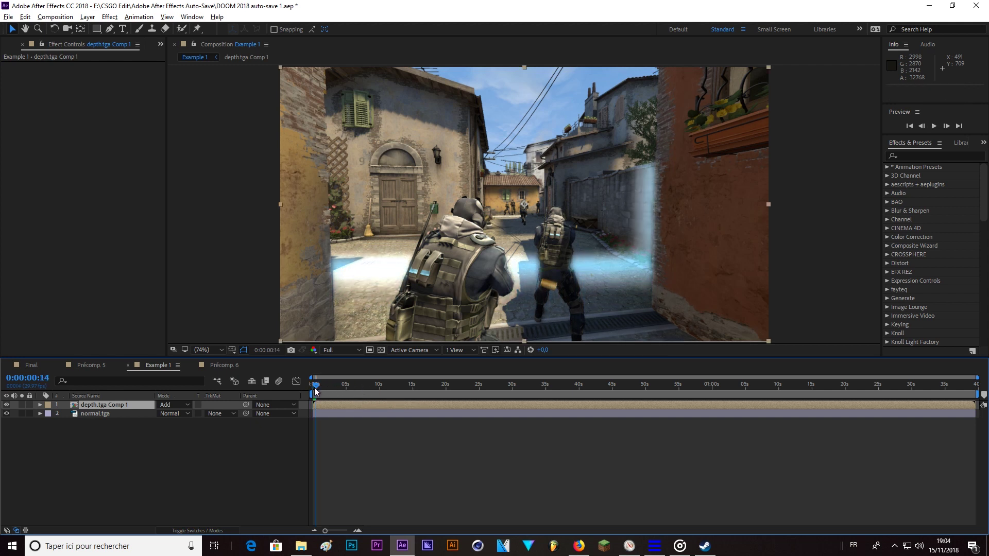
pyautogui.hotkey('ctrl', 'space')
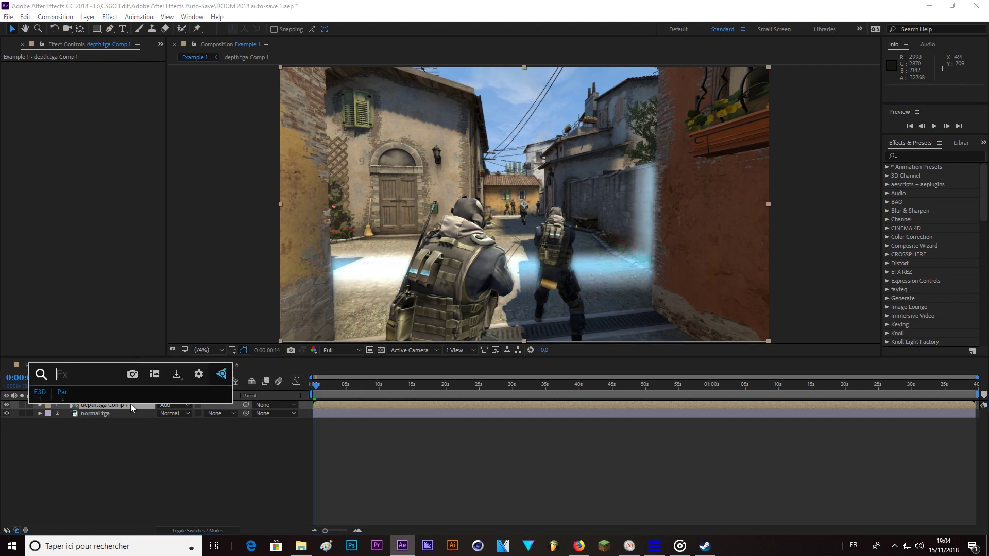
pyautogui.write('s_')
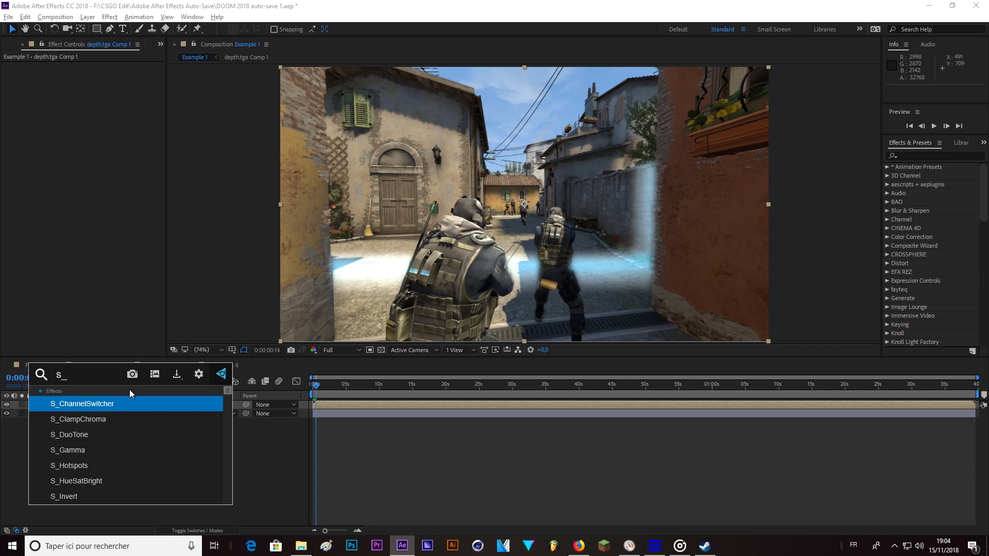
pyautogui.write('tim')
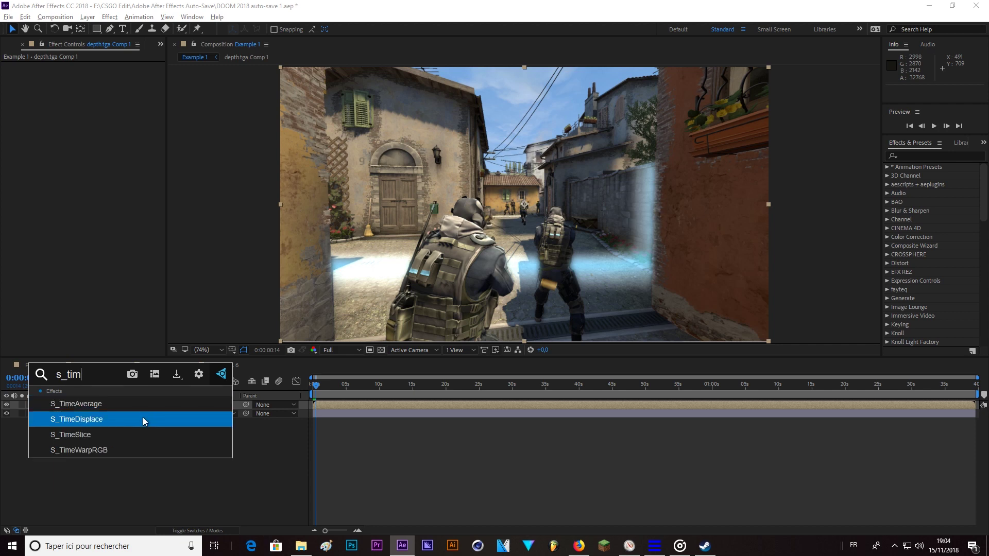
pyautogui.click(172, 450)
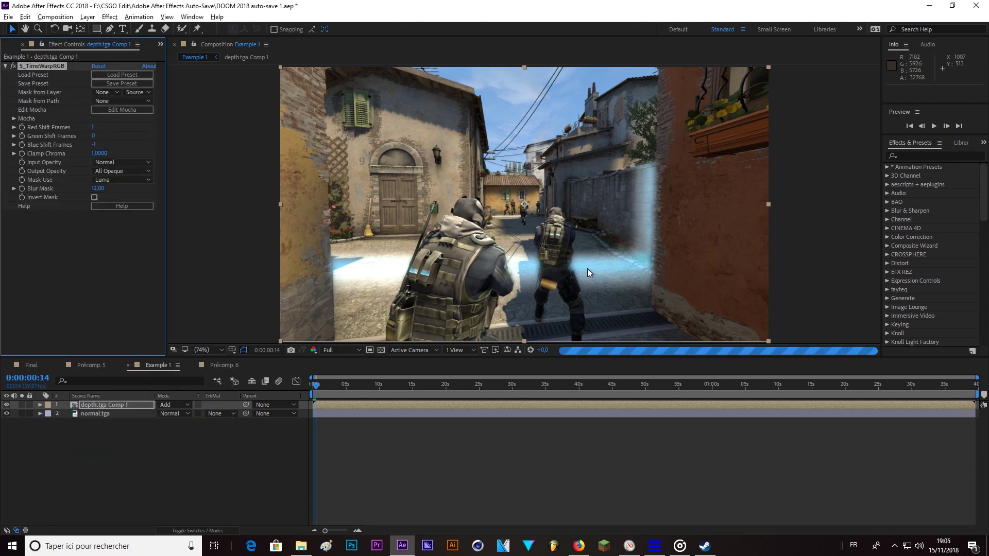
# Scrub ahead to frame 28 and preview the colour-split trail.
pyautogui.scroll(3, 631, 273)
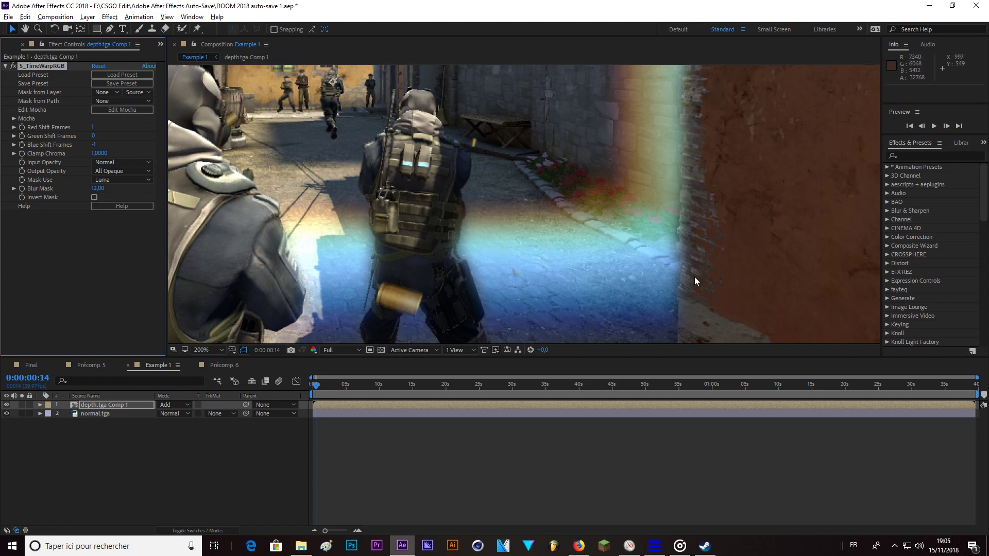
pyautogui.scroll(-3, 694, 277)
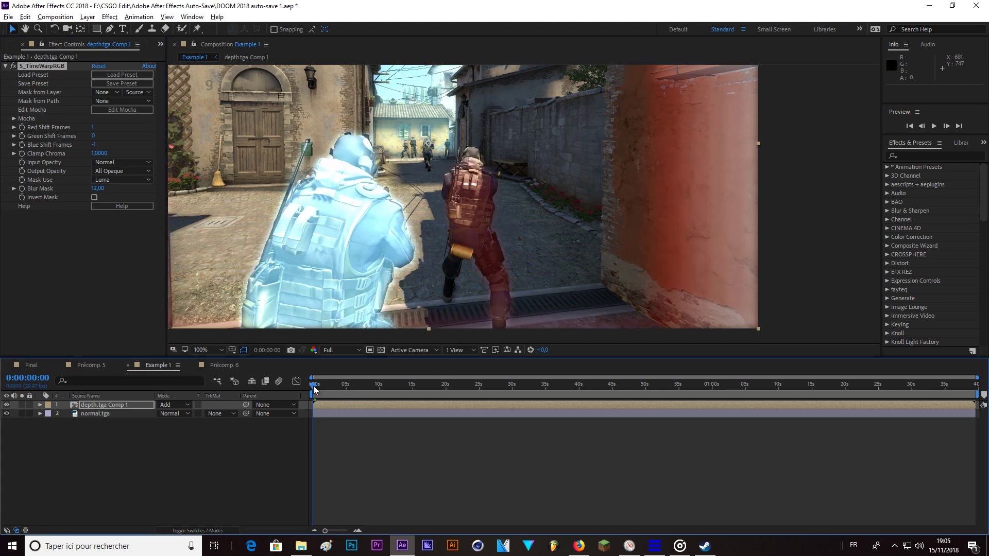
pyautogui.moveTo(318, 390); pyautogui.dragTo(323, 389)
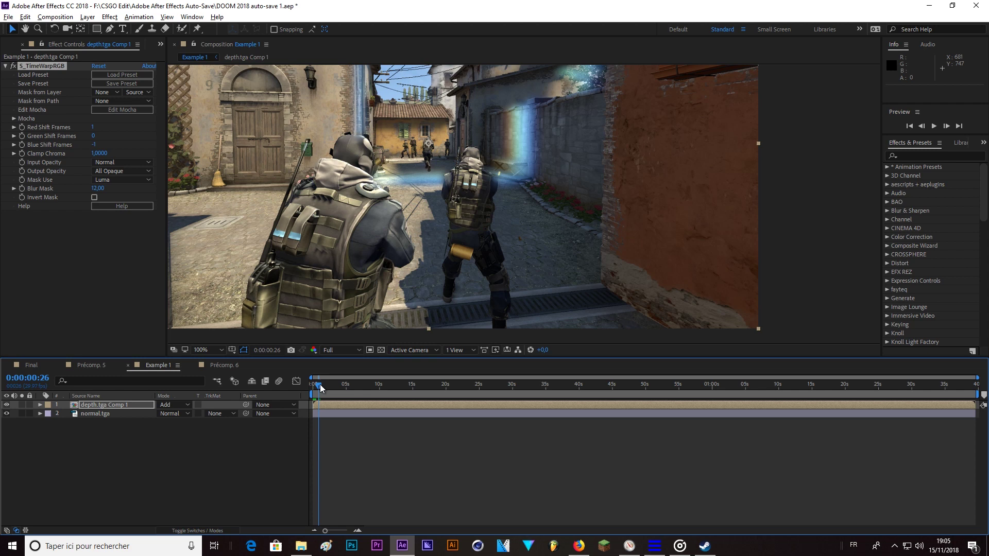
pyautogui.press('space')
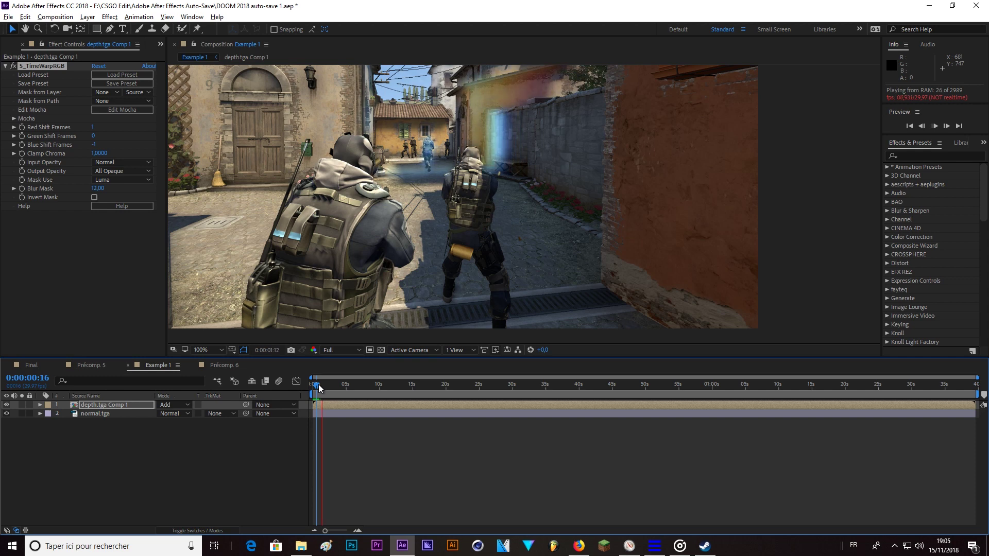
# Fit the whole frame in the viewer, preview again, and return to frame 2.
pyautogui.scroll(-4, 569, 223)
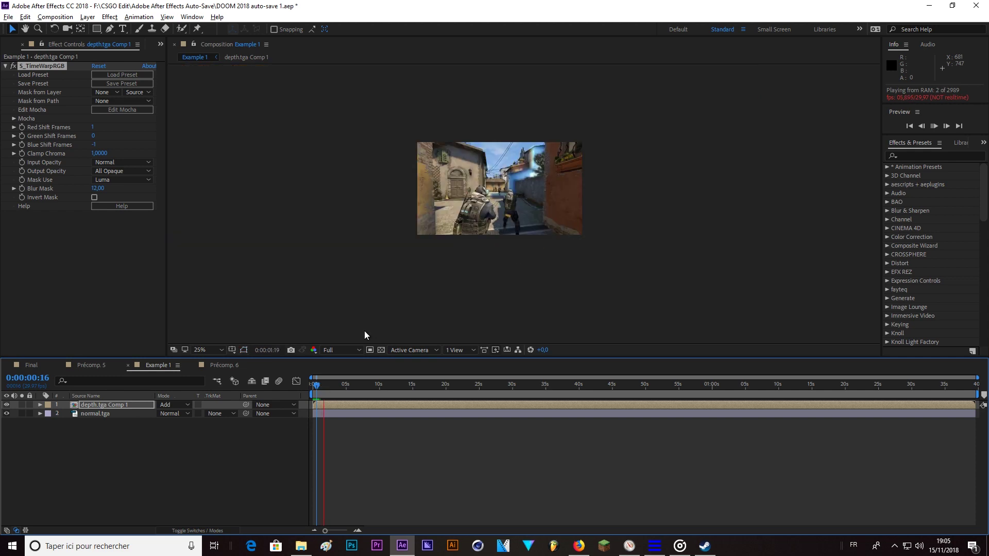
pyautogui.click(208, 350)
pyautogui.click(228, 174)
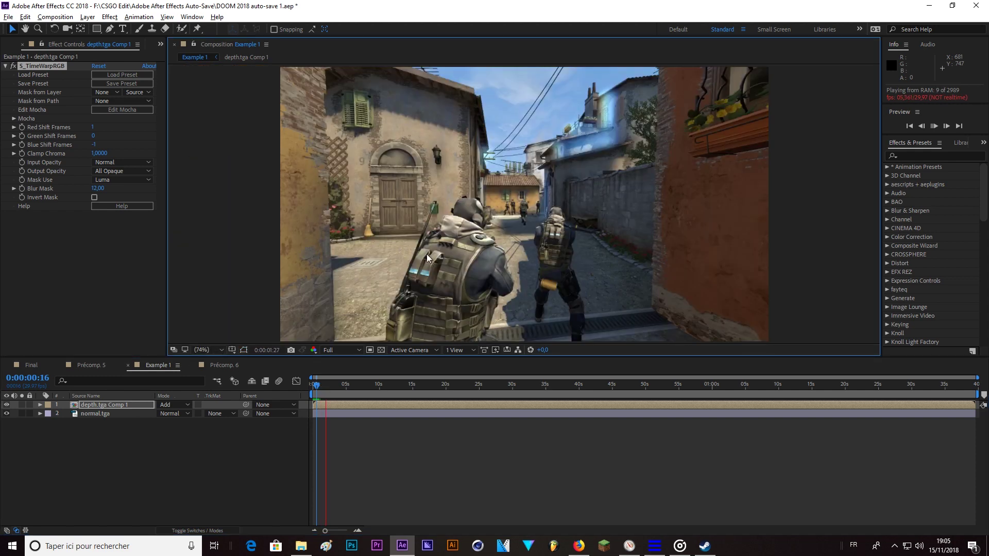
pyautogui.click(318, 394)
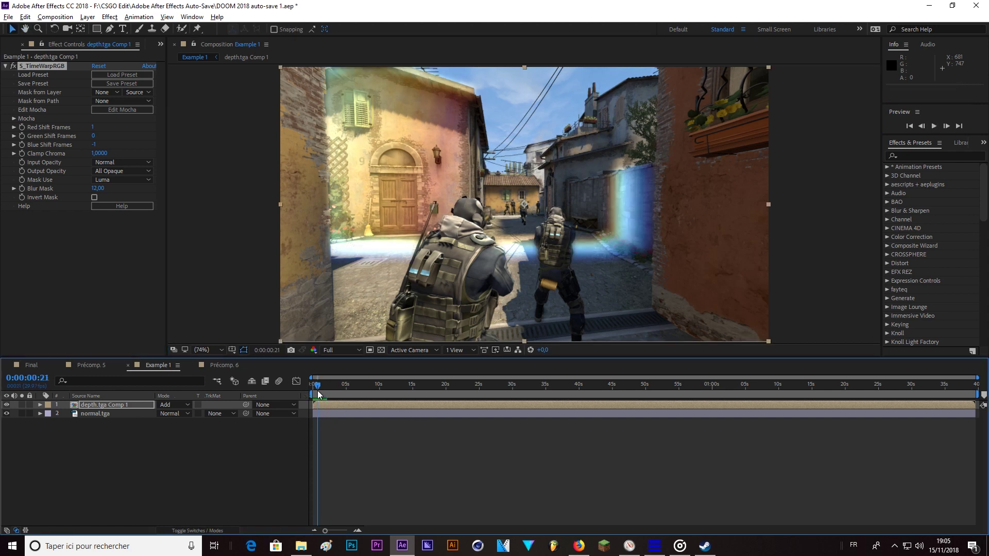
pyautogui.press('space')
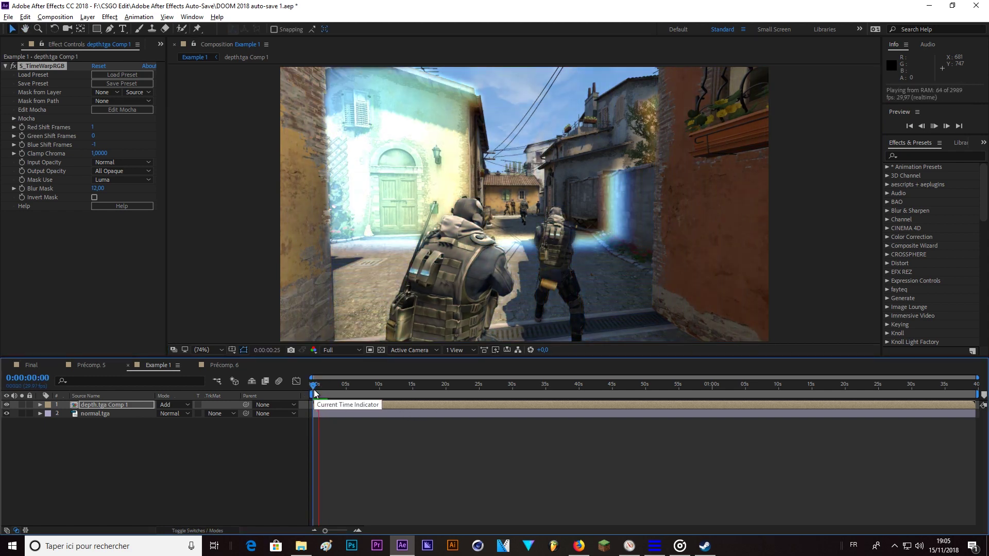
pyautogui.click(328, 393)
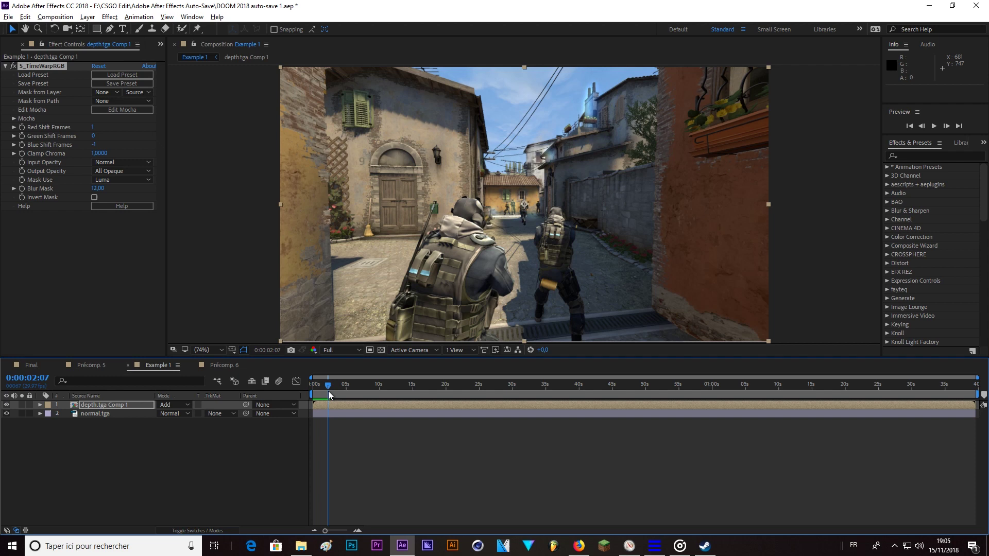
pyautogui.moveTo(329, 390); pyautogui.dragTo(317, 391)
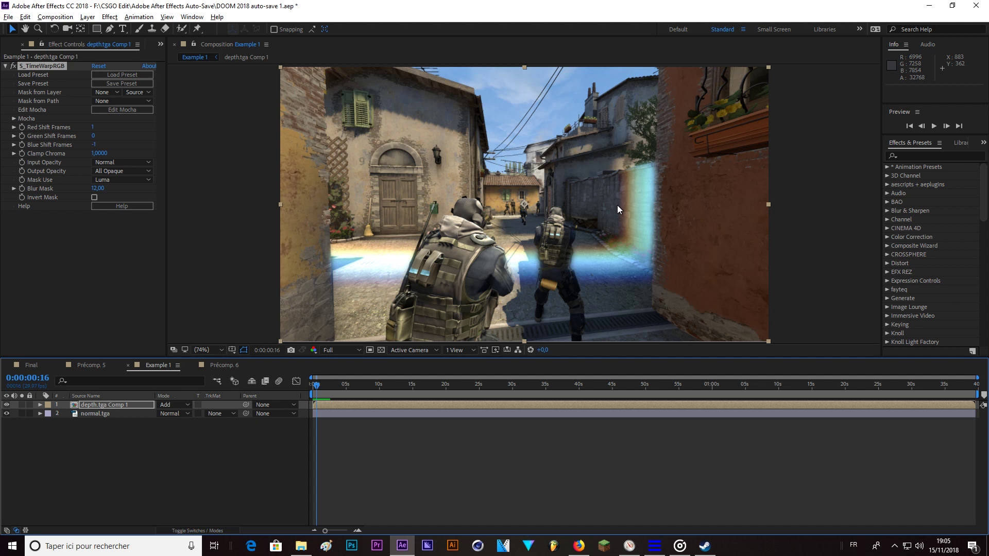
# Open the depth.tga Comp 1 precomp and expand Colorama's Output Cycle colour wheel.
pyautogui.click(5, 66)
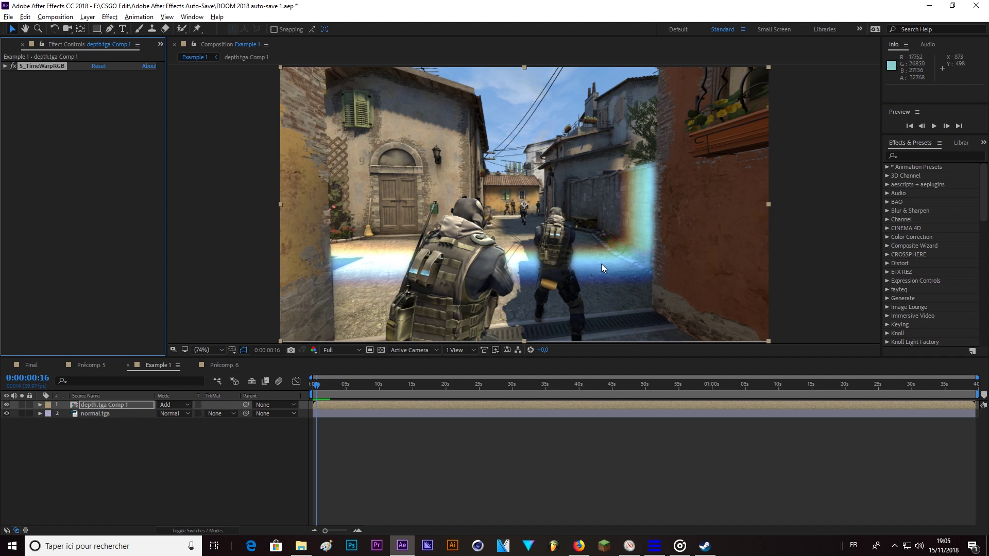
pyautogui.doubleClick(96, 405)
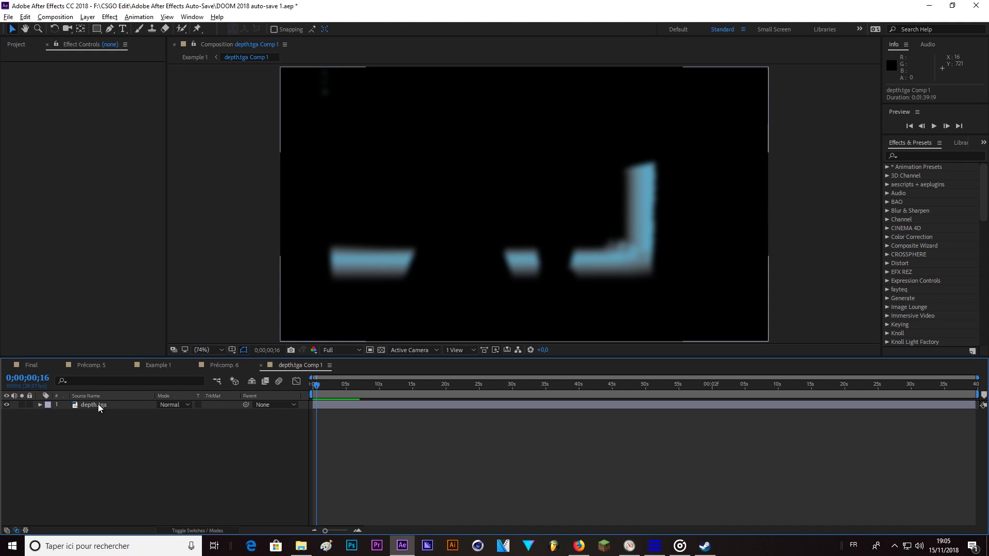
pyautogui.click(28, 65)
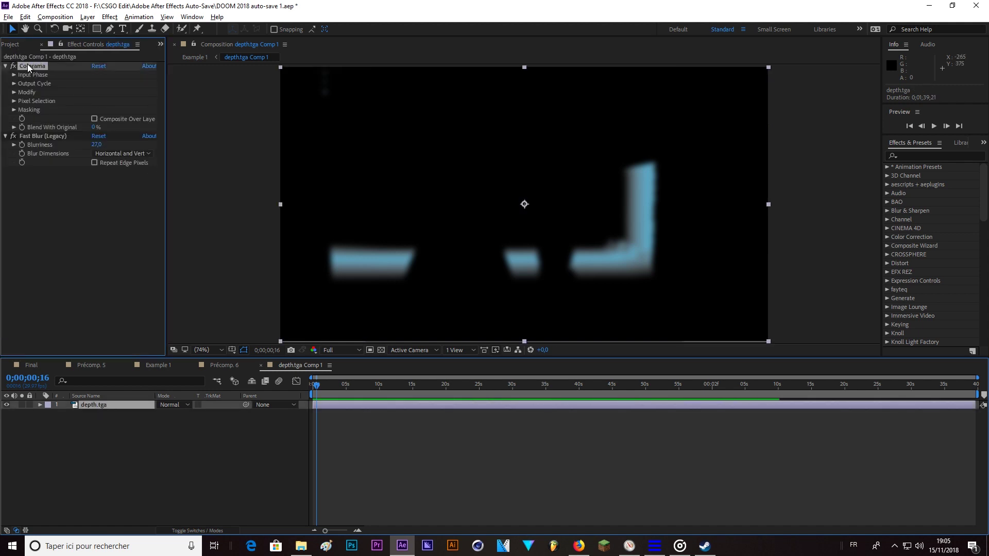
pyautogui.click(14, 83)
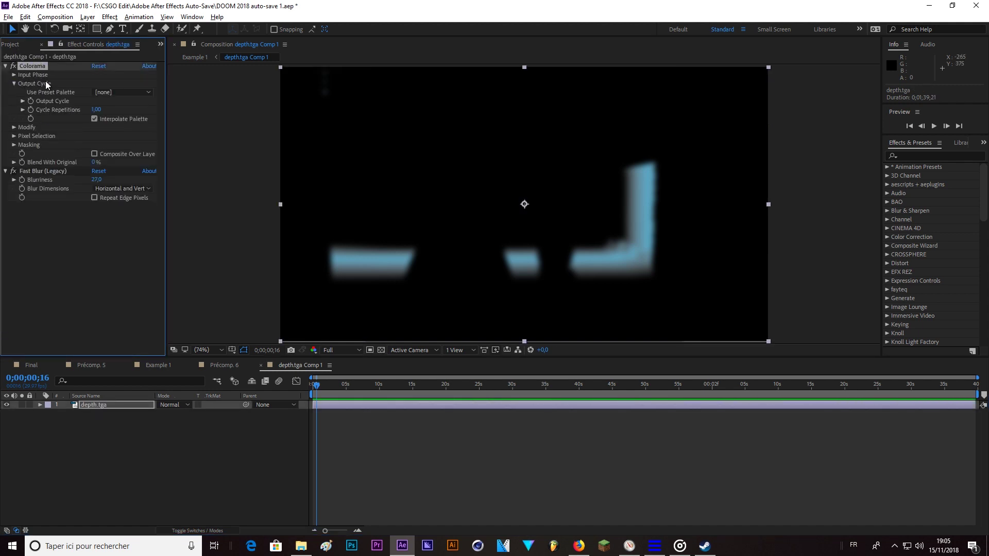
pyautogui.click(20, 102)
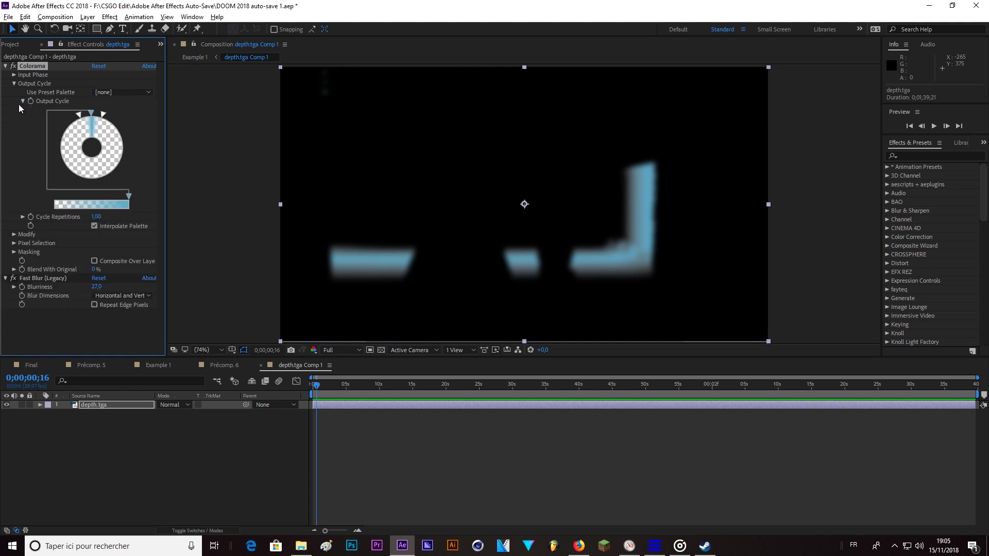
# Drag three Output Cycle palette markers to reshape the sweep colours, then return to Example 1.
pyautogui.moveTo(105, 116); pyautogui.dragTo(85, 112)
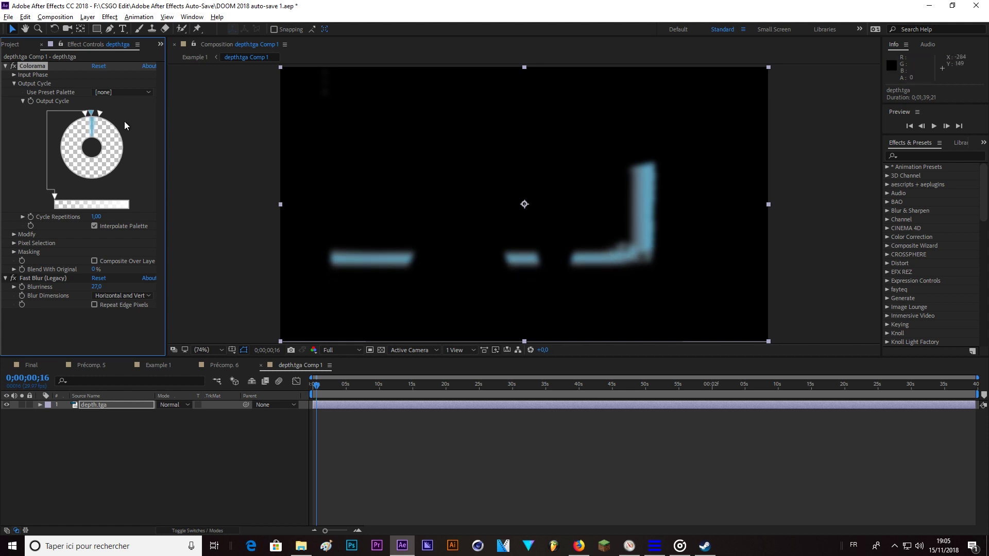
pyautogui.moveTo(102, 116); pyautogui.dragTo(76, 116)
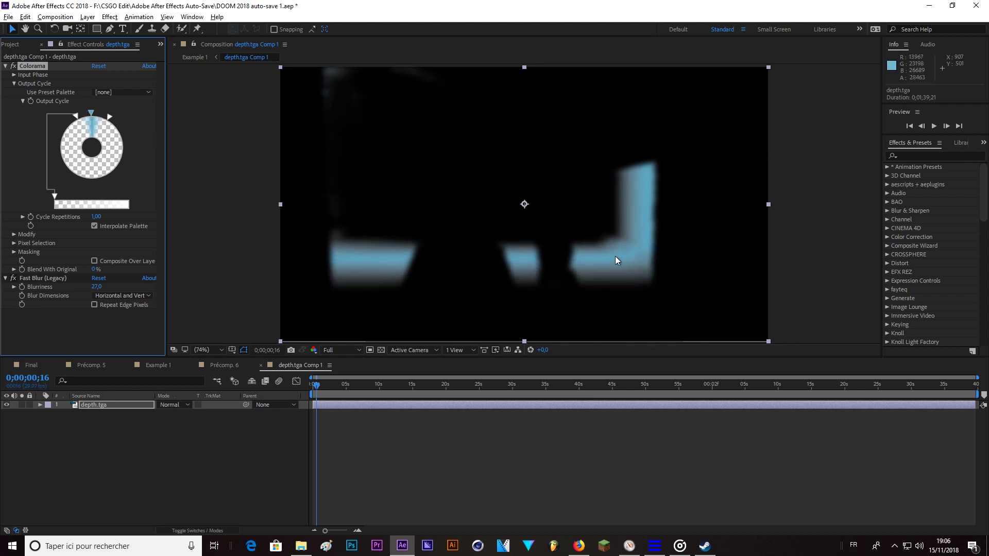
pyautogui.moveTo(112, 117); pyautogui.dragTo(78, 115)
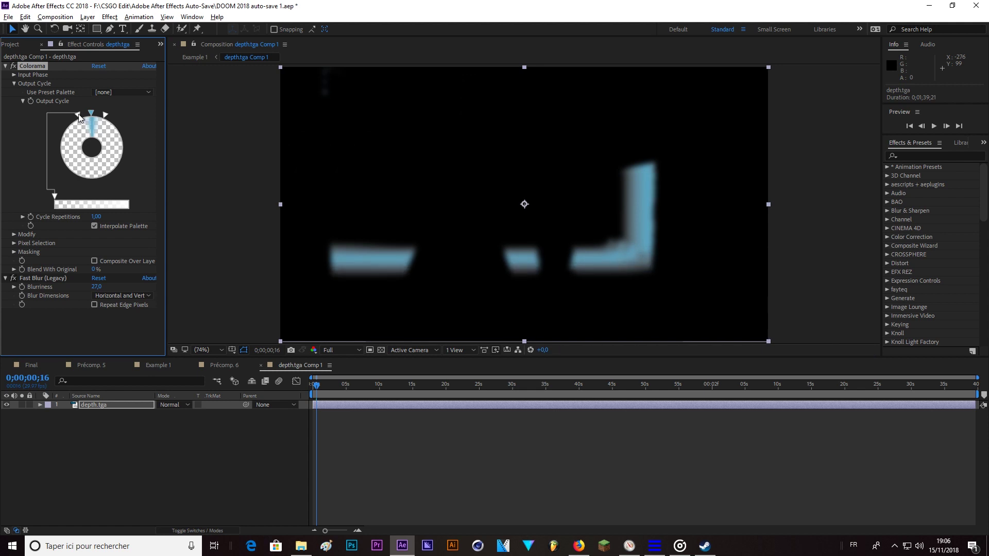
pyautogui.click(106, 115)
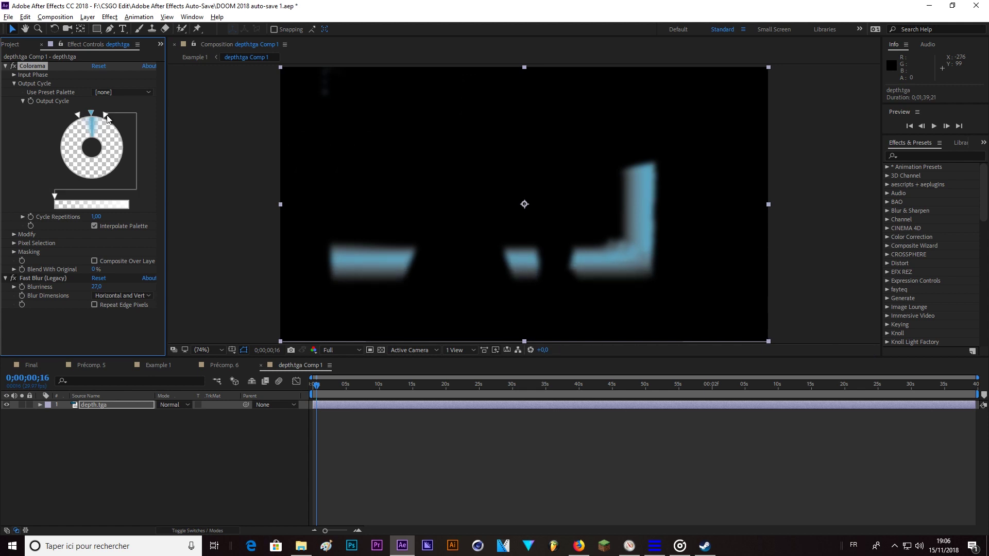
pyautogui.click(145, 364)
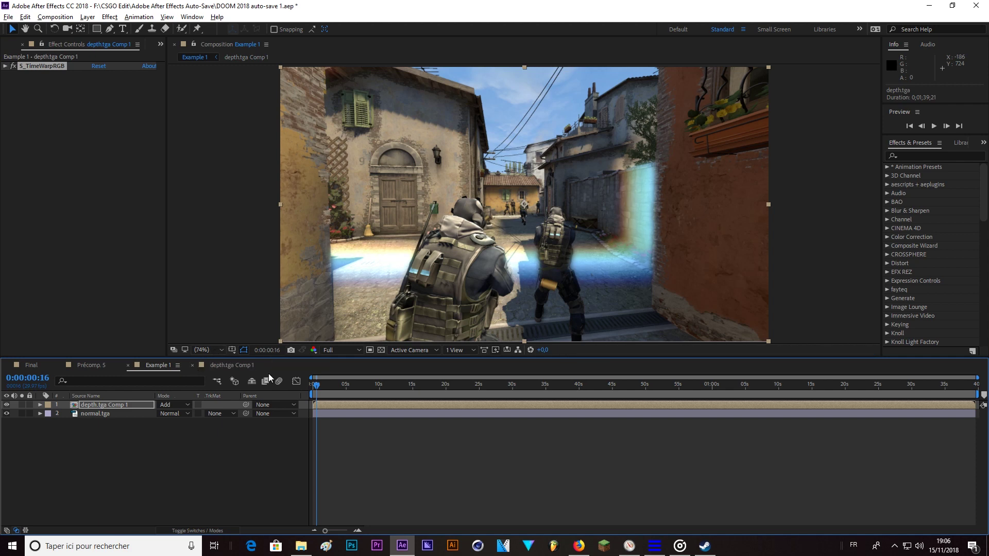
# Copy the depth.tga layer from the precomp and paste it into Example 1.
pyautogui.click(315, 389)
pyautogui.moveTo(316, 390); pyautogui.dragTo(312, 390)
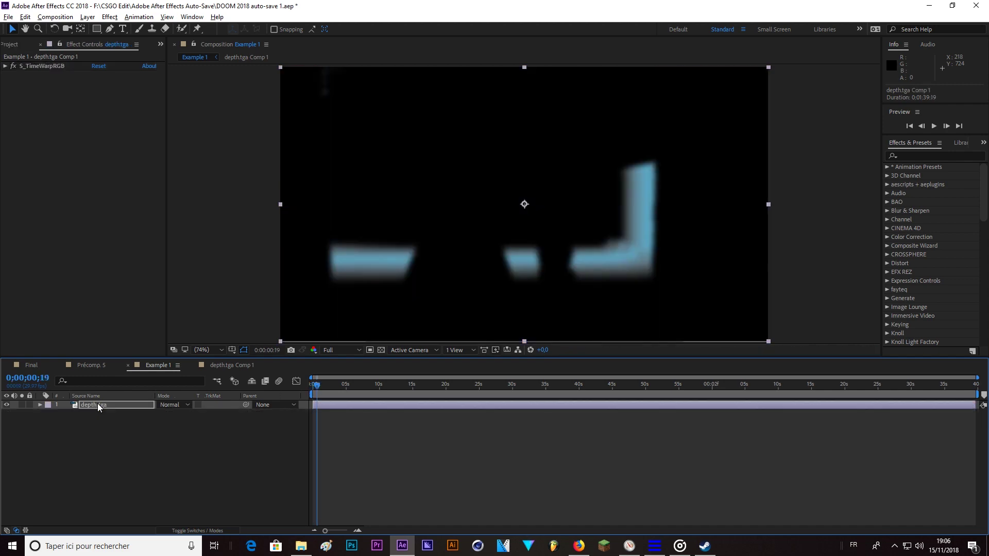
pyautogui.doubleClick(97, 403)
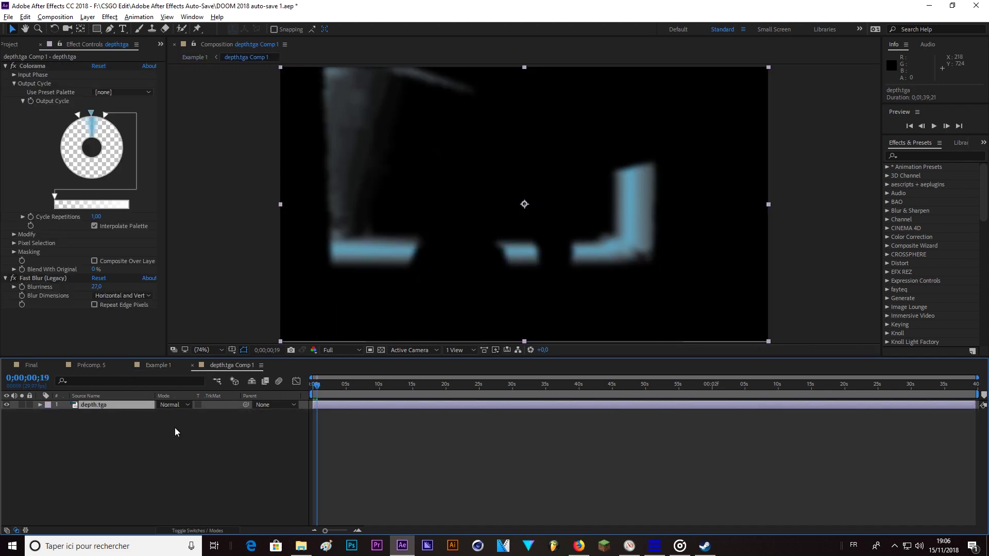
pyautogui.hotkey('ctrl', 'c')
pyautogui.click(157, 365)
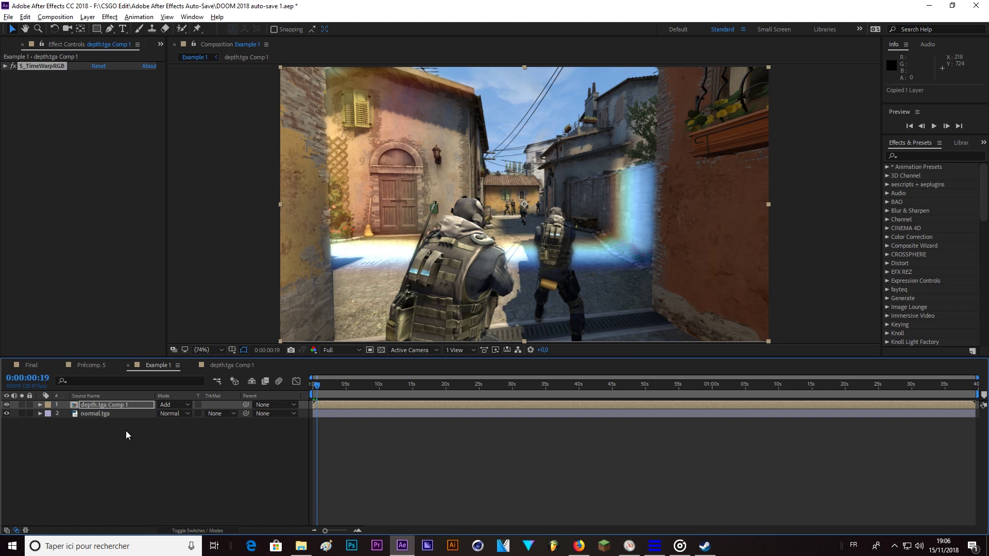
pyautogui.hotkey('ctrl', 'v')
# Delete Colorama and Fast Blur from the pasted depth.tga, hiding it and the blue sweep layer.
pyautogui.click(7, 413)
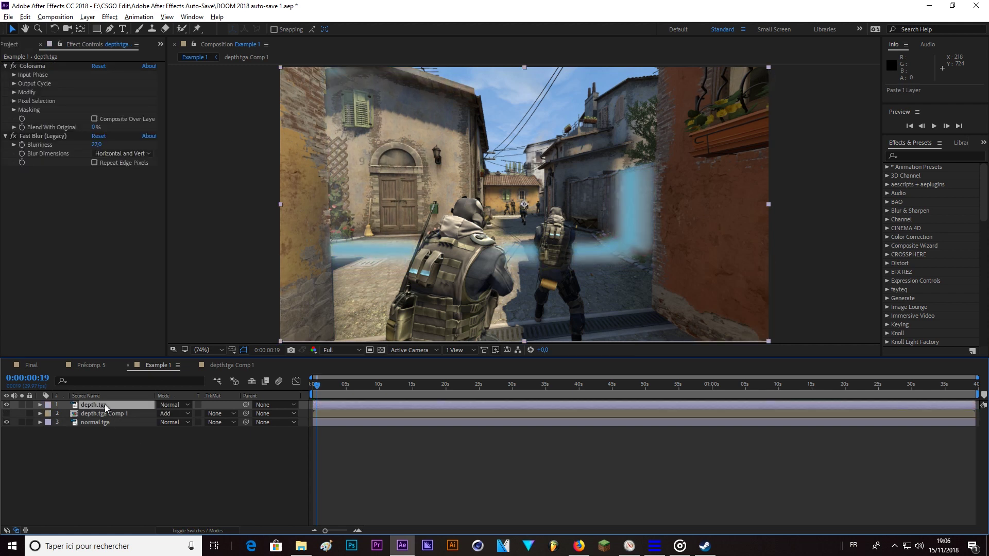
pyautogui.click(32, 66)
pyautogui.press('Delete')
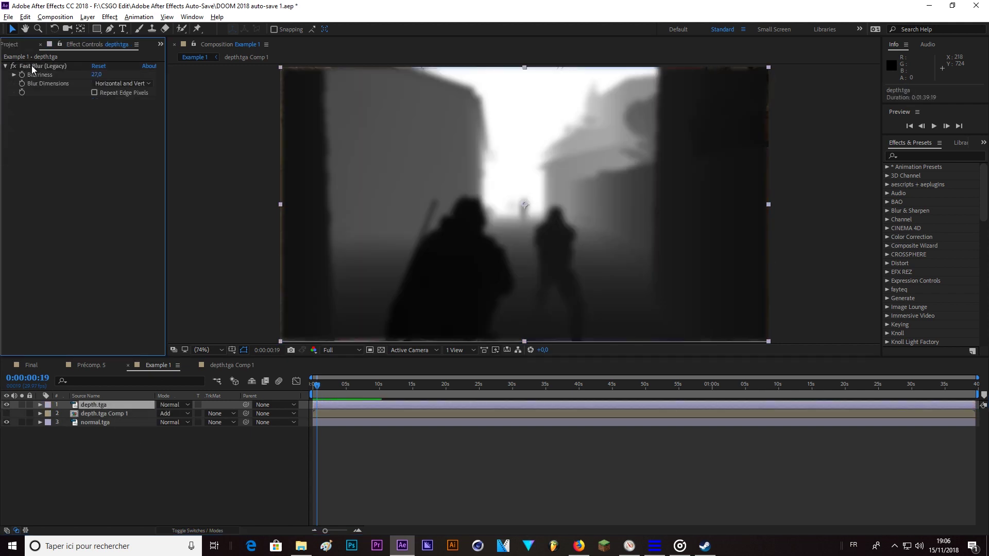
pyautogui.click(32, 65)
pyautogui.press('Delete')
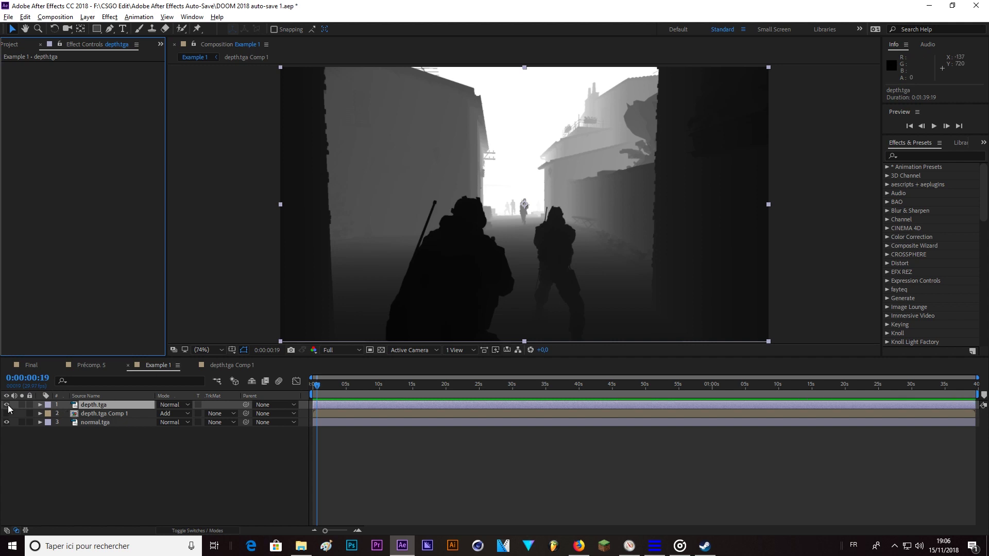
pyautogui.click(108, 423)
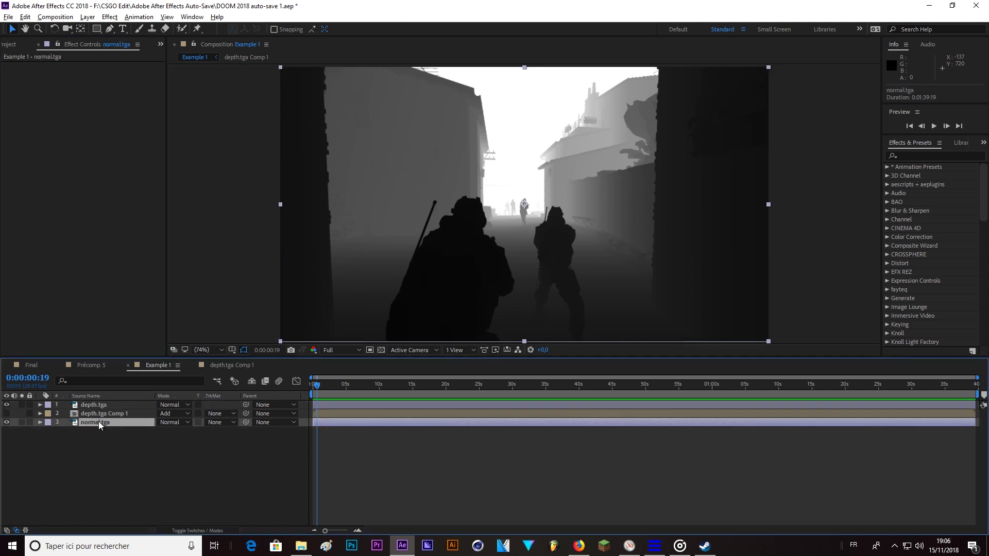
pyautogui.click(7, 404)
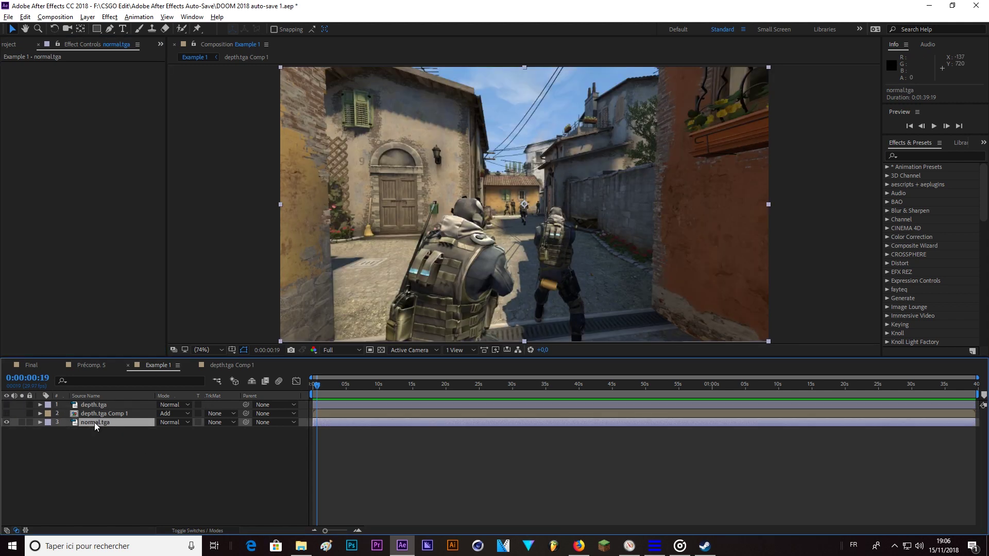
pyautogui.hotkey('ctrl', 'space')
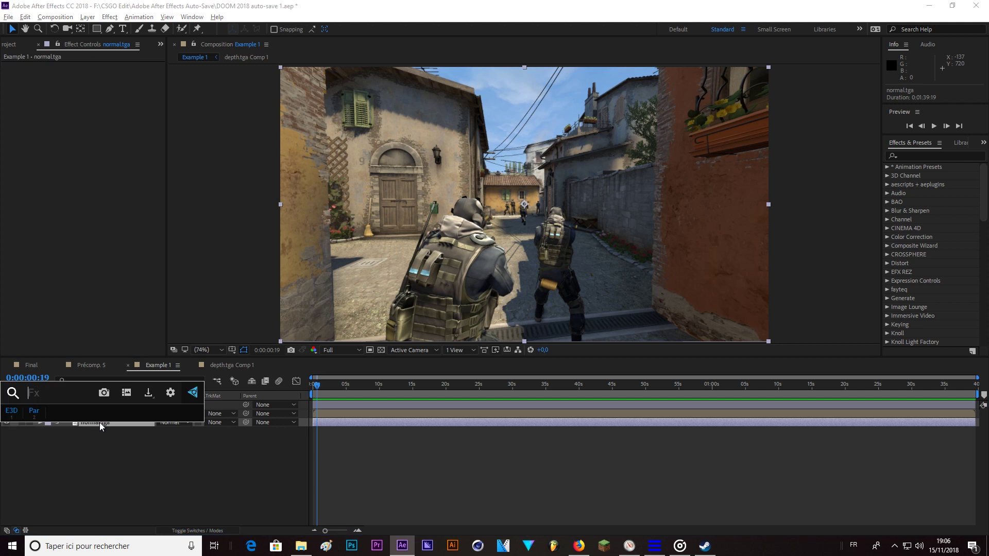
# Add Camera Lens Blur to normal.tga with depth.tga as blur map and radius 12.
pyautogui.write('lens')
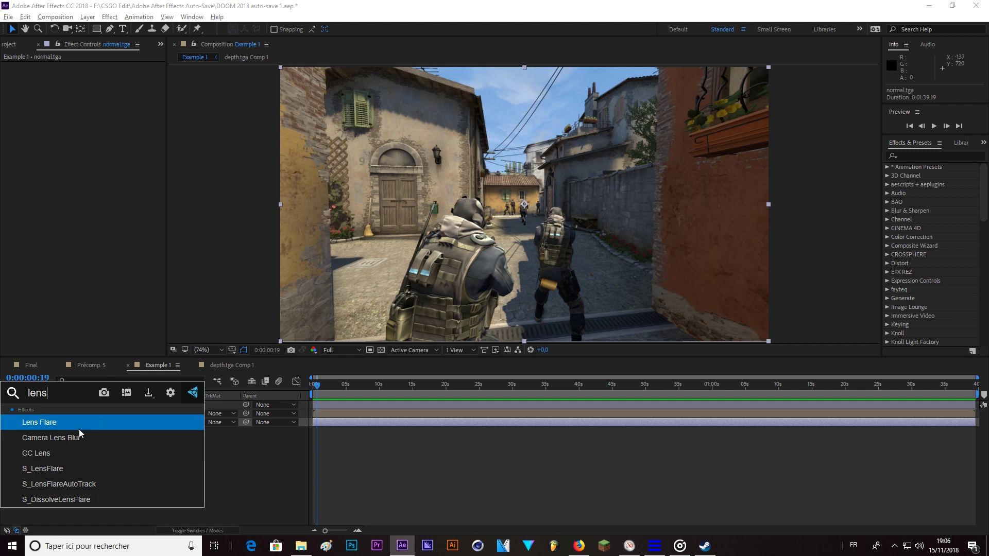
pyautogui.click(45, 438)
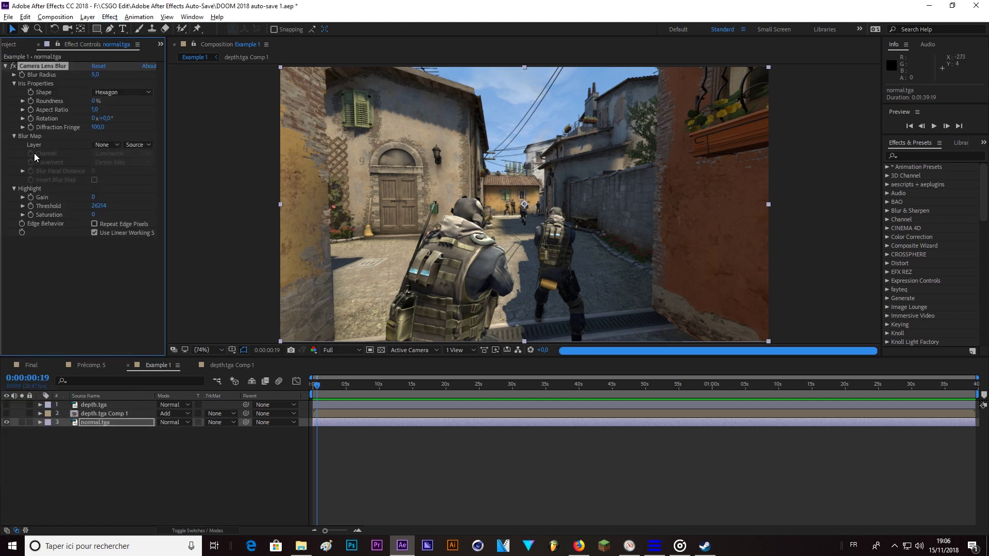
pyautogui.click(106, 145)
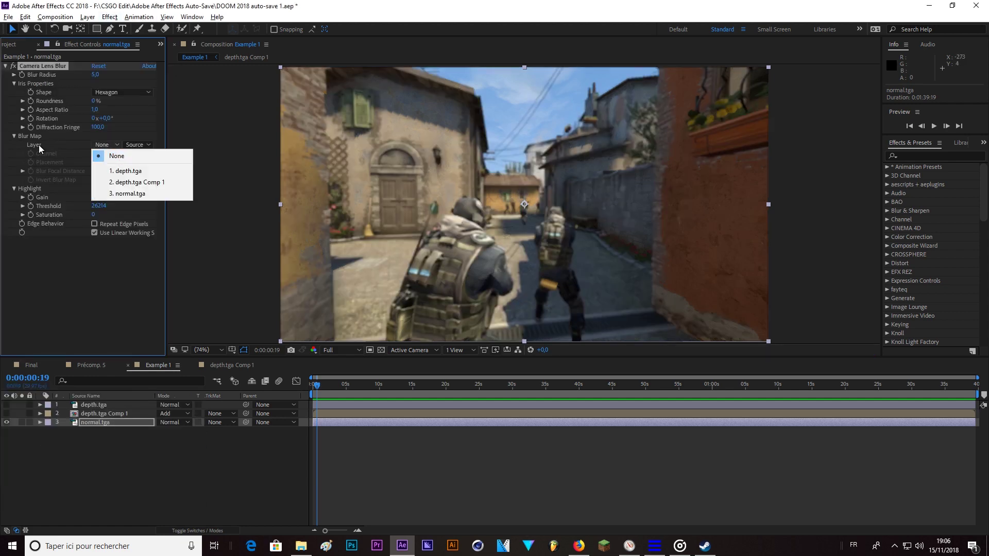
pyautogui.click(123, 171)
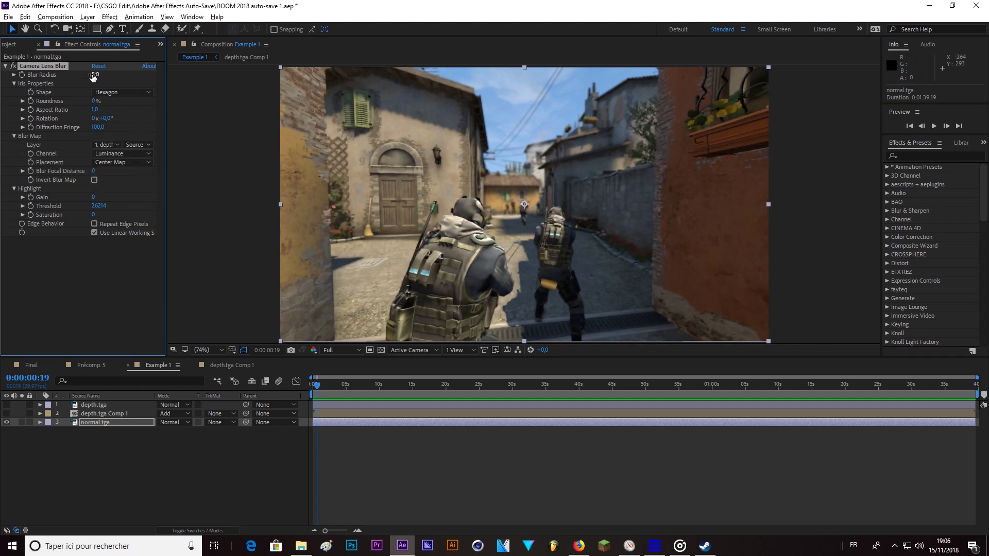
pyautogui.moveTo(93, 78); pyautogui.dragTo(96, 77)
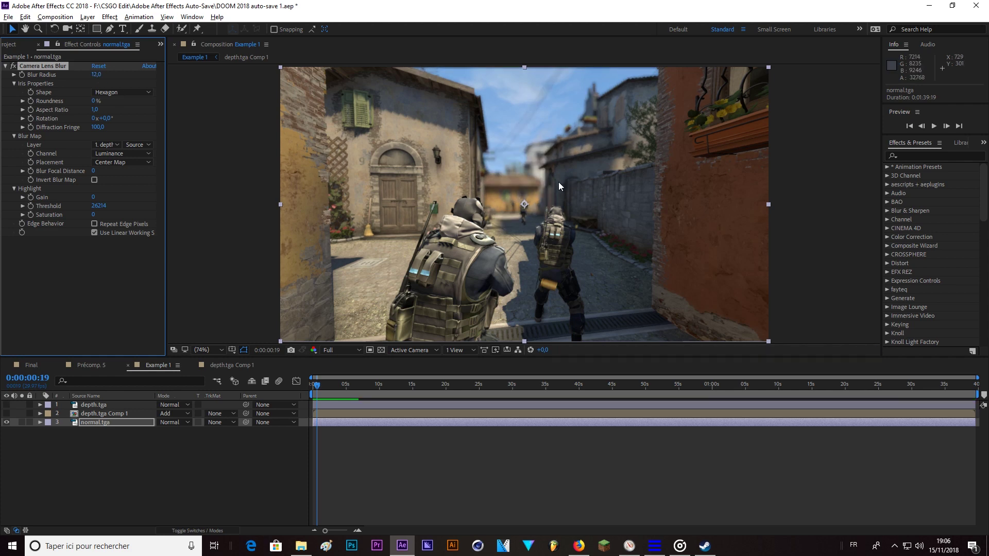
pyautogui.scroll(4, 559, 181)
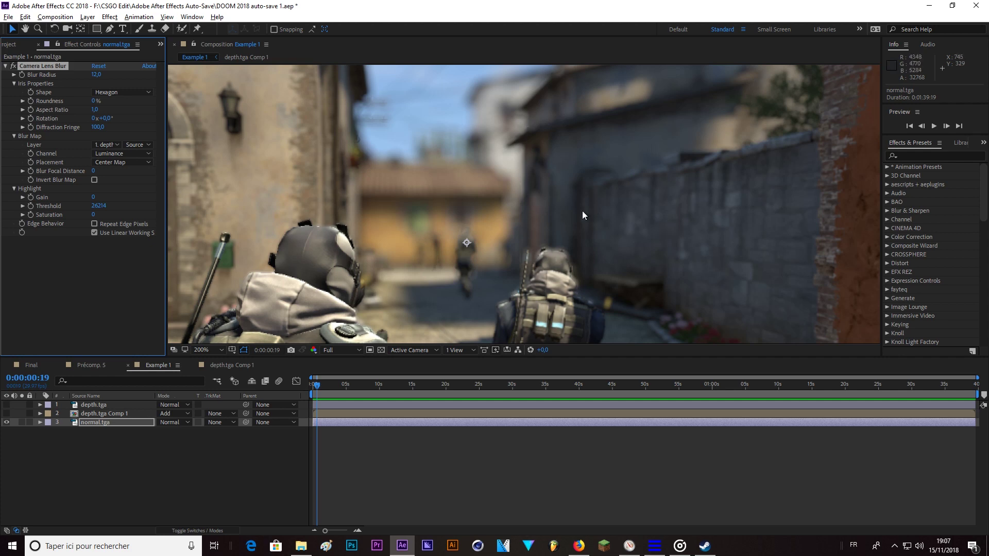
pyautogui.scroll(-3, 601, 216)
# Select the depth.tga layer and fit the whole frame in the viewer.
pyautogui.click(94, 404)
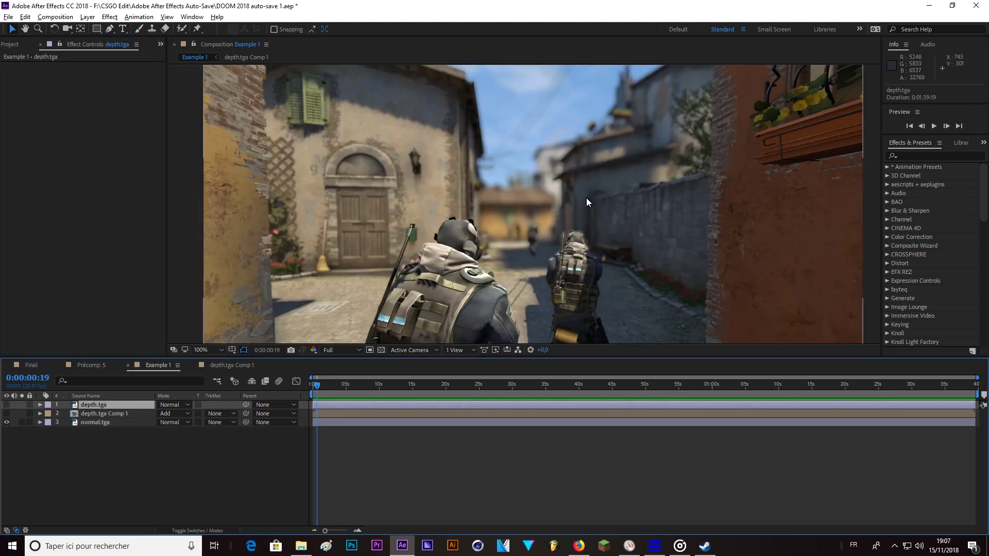
pyautogui.scroll(3, 561, 196)
pyautogui.scroll(-1, 560, 206)
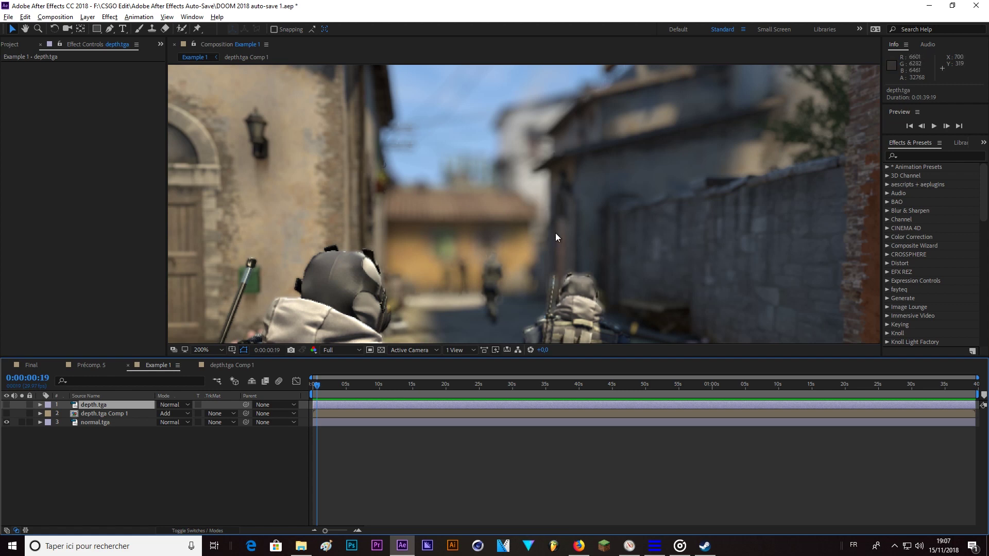
pyautogui.scroll(-2, 570, 241)
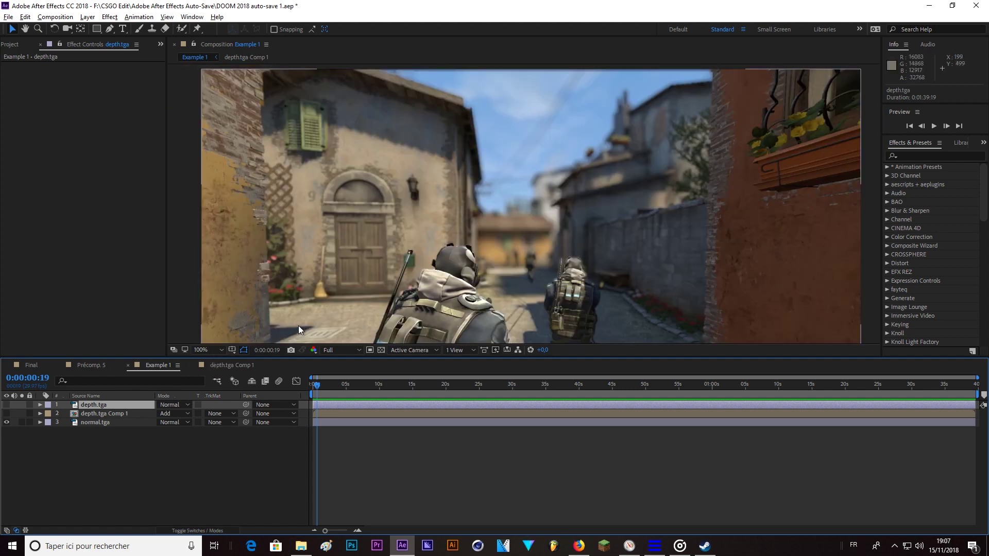
pyautogui.click(215, 350)
pyautogui.click(230, 178)
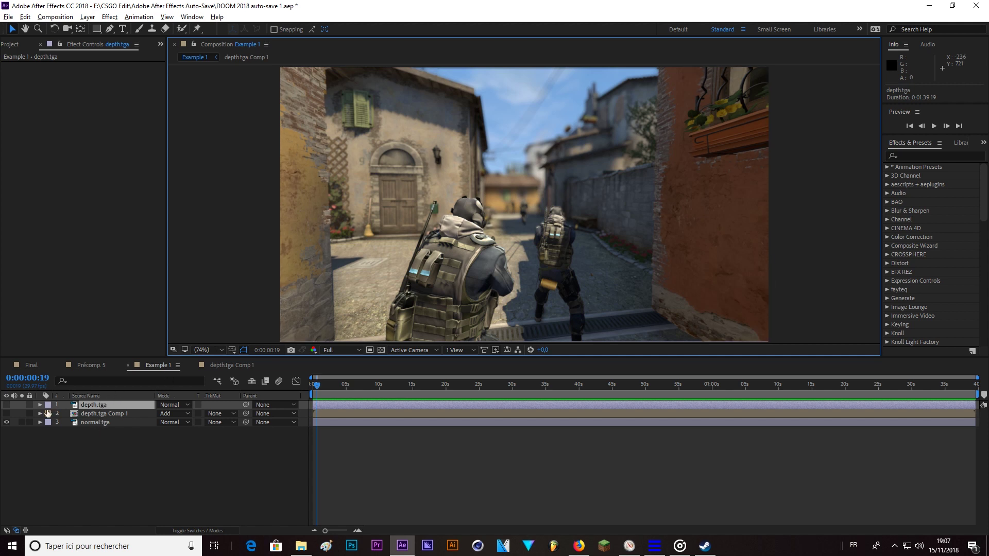
# Turn visibility back on for layer 2, depth.tga Comp 1.
pyautogui.click(6, 413)
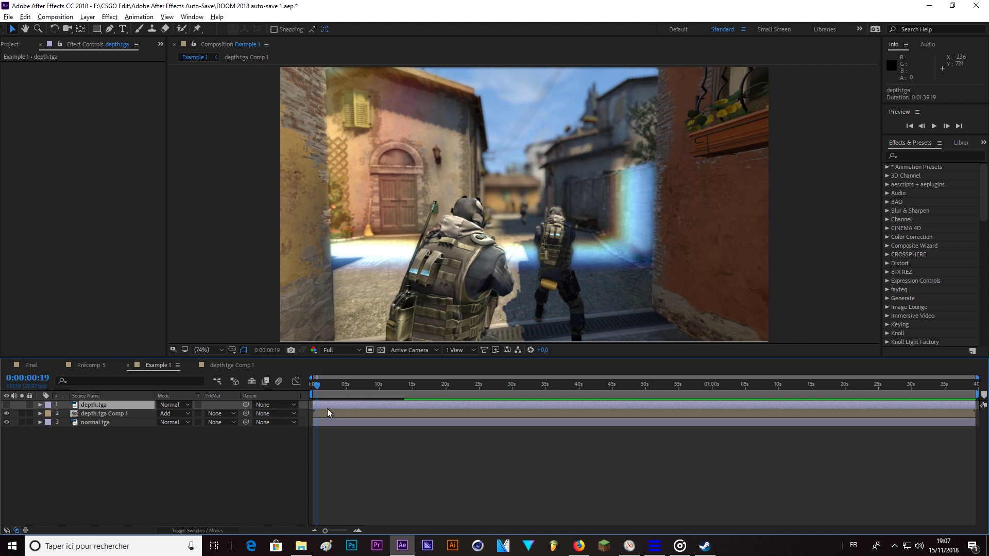